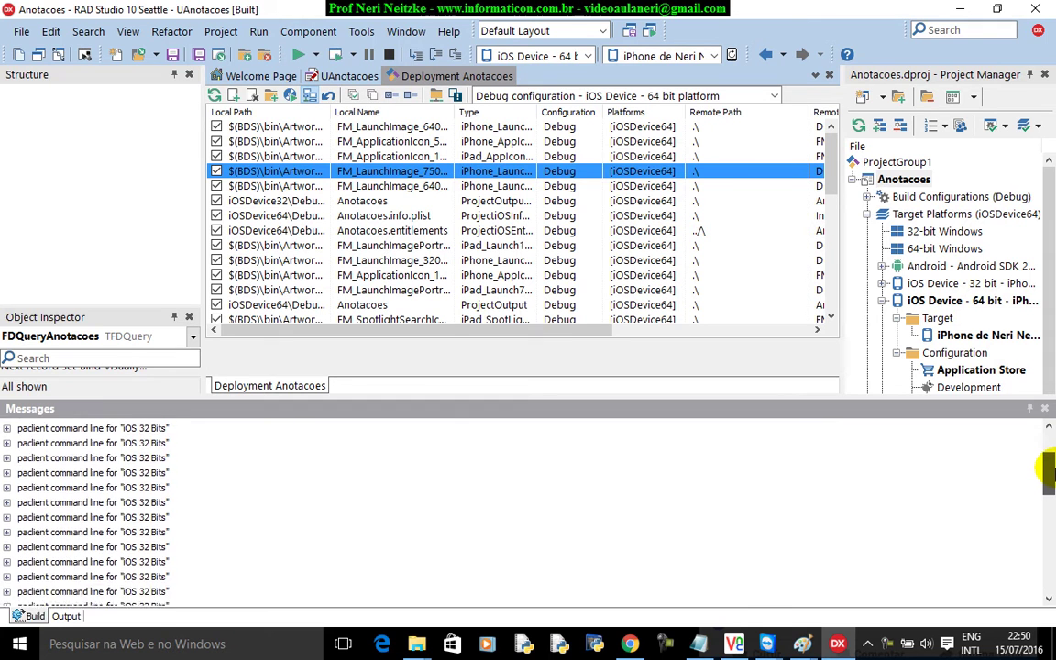
# - Review the IDE's connection profile options, then cancel the new OS X profile without saving
pyautogui.moveTo(1048, 477); pyautogui.dragTo(1048, 561)
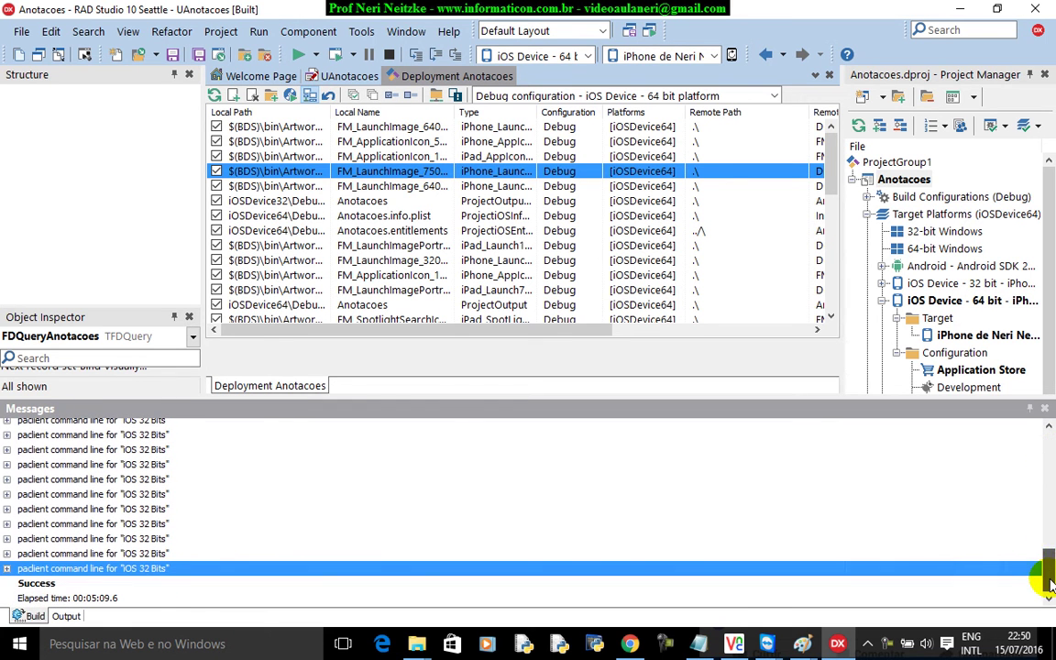
pyautogui.click(361, 30)
pyautogui.click(361, 30)
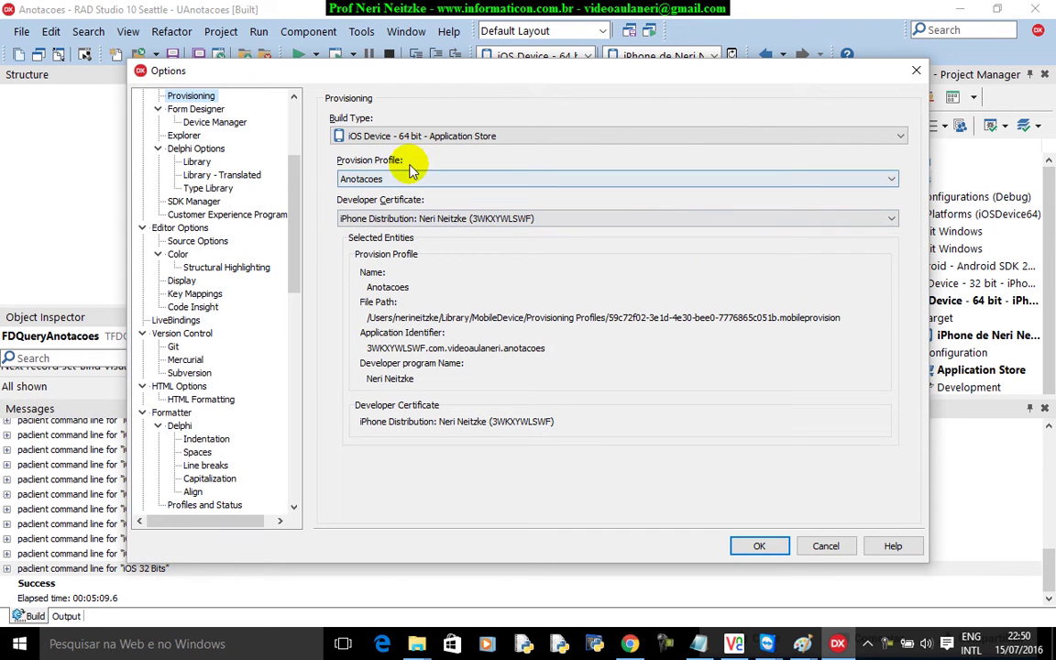
pyautogui.scroll(2, 291, 164)
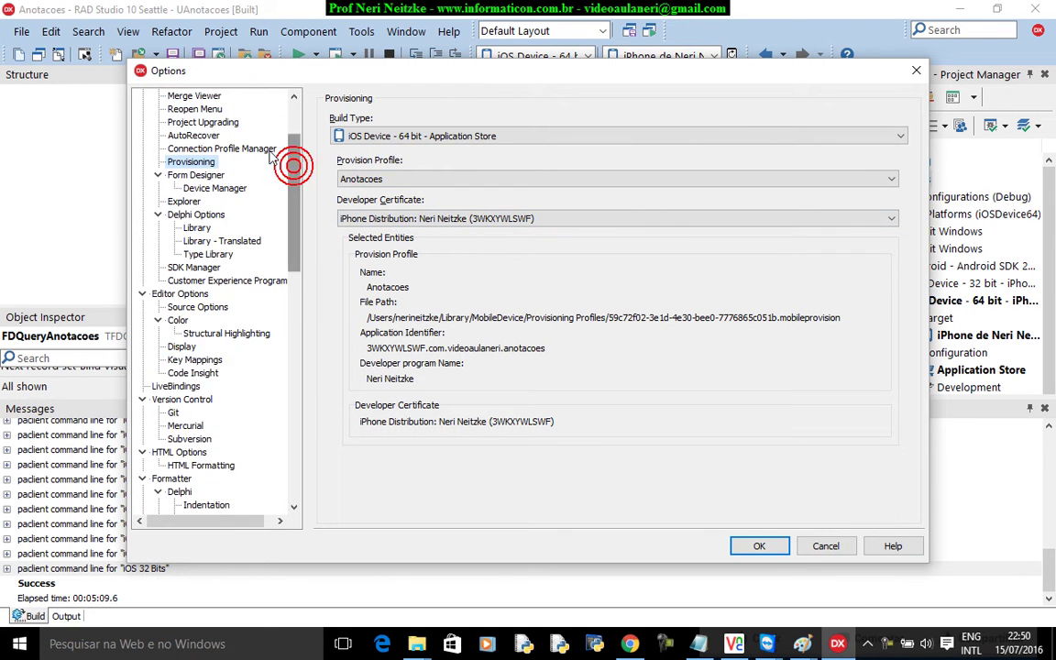
pyautogui.click(236, 151)
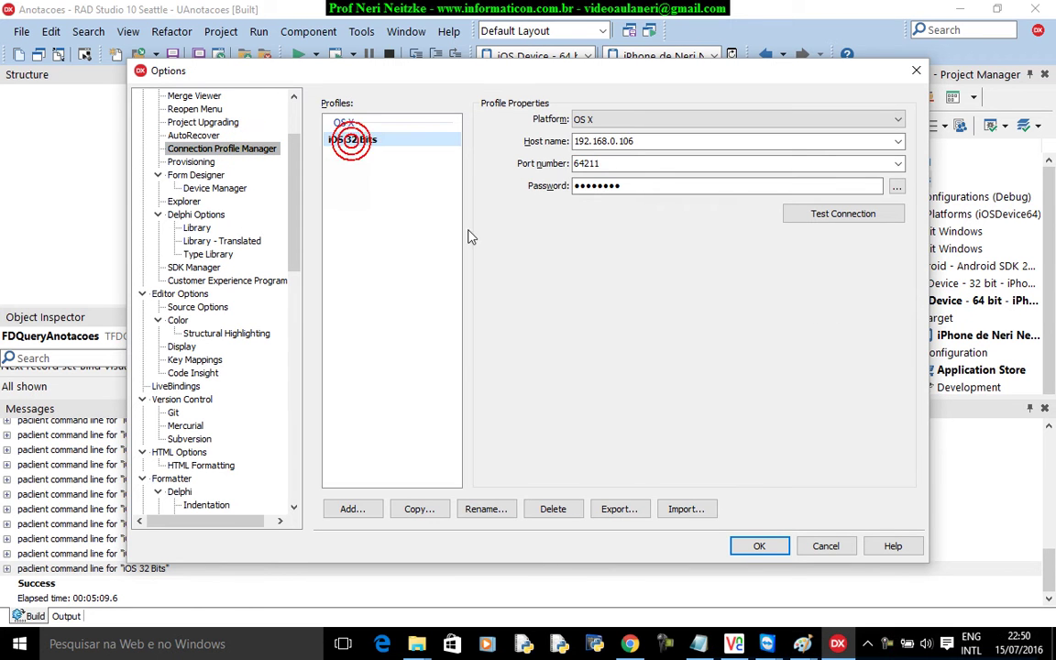
pyautogui.click(352, 509)
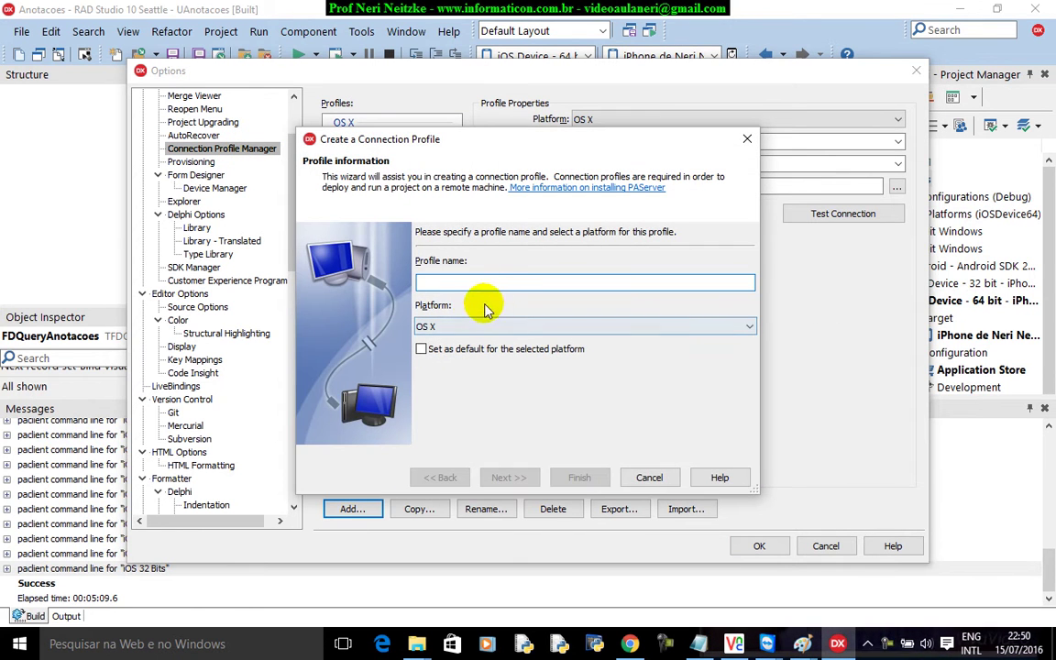
pyautogui.click(510, 326)
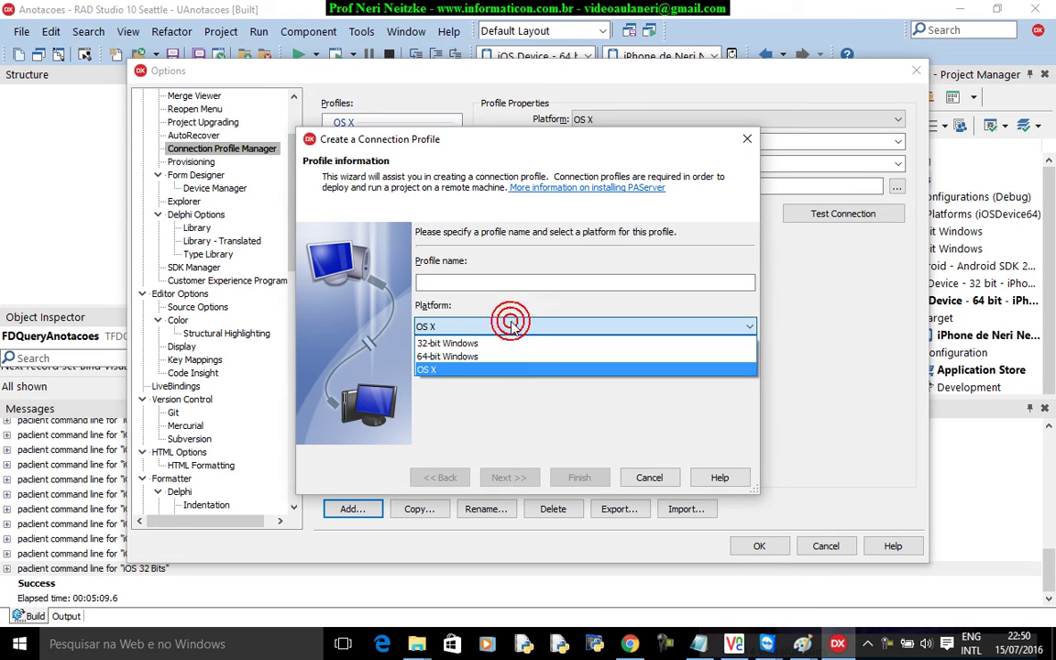
pyautogui.click(511, 327)
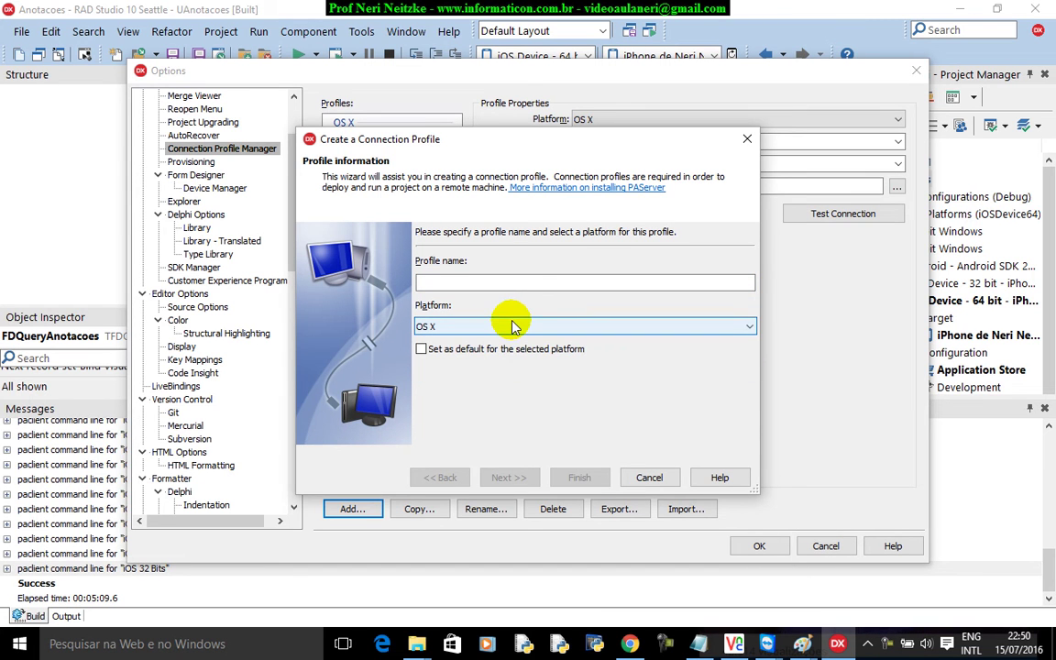
pyautogui.click(647, 477)
pyautogui.click(810, 549)
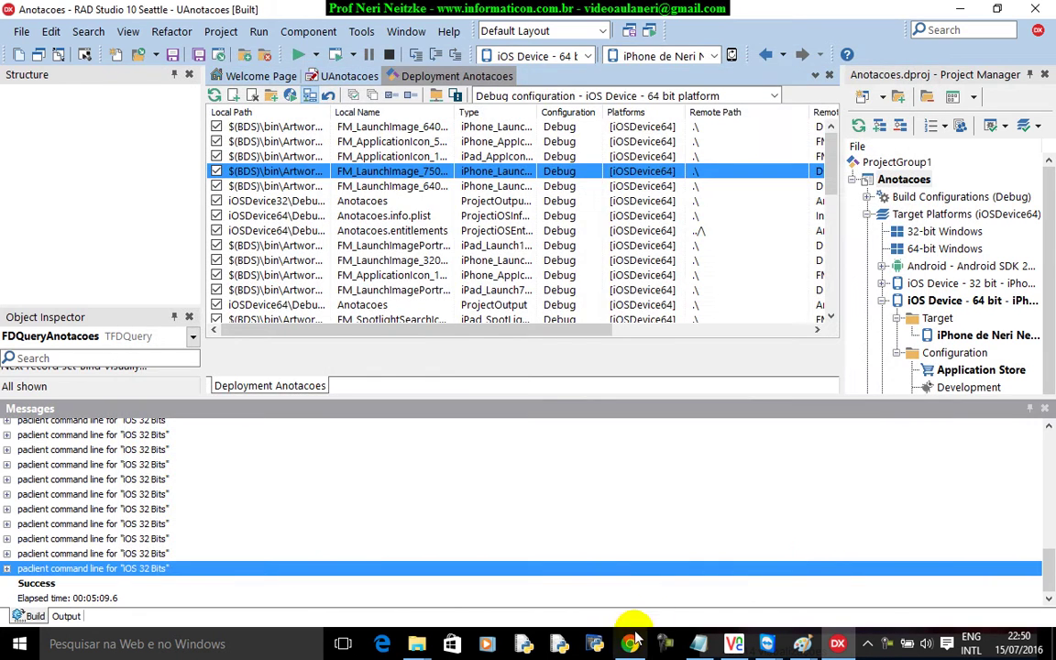
# - Check that iTunes Connect's version 1.0 Compilação section has no build, then return to the Mac
pyautogui.click(629, 644)
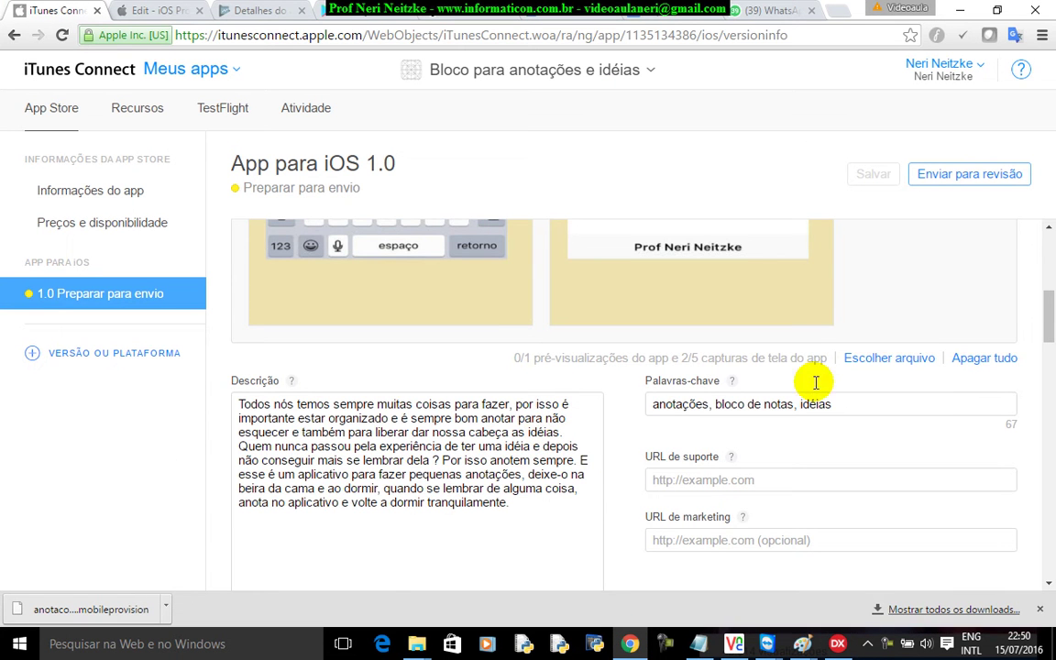
pyautogui.moveTo(1045, 323); pyautogui.dragTo(1045, 393)
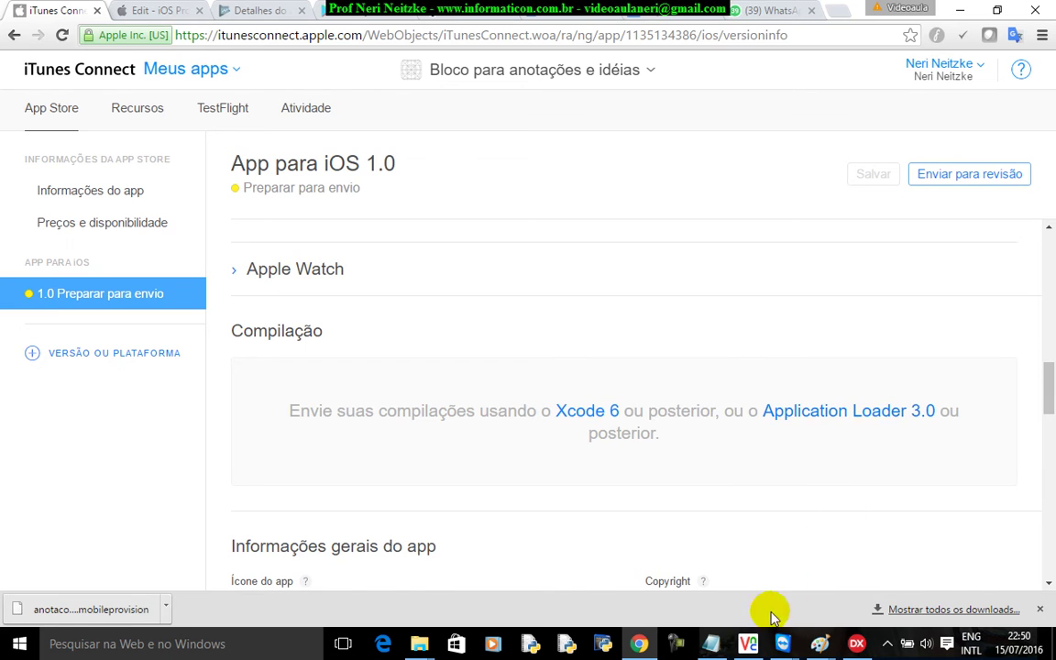
pyautogui.click(748, 643)
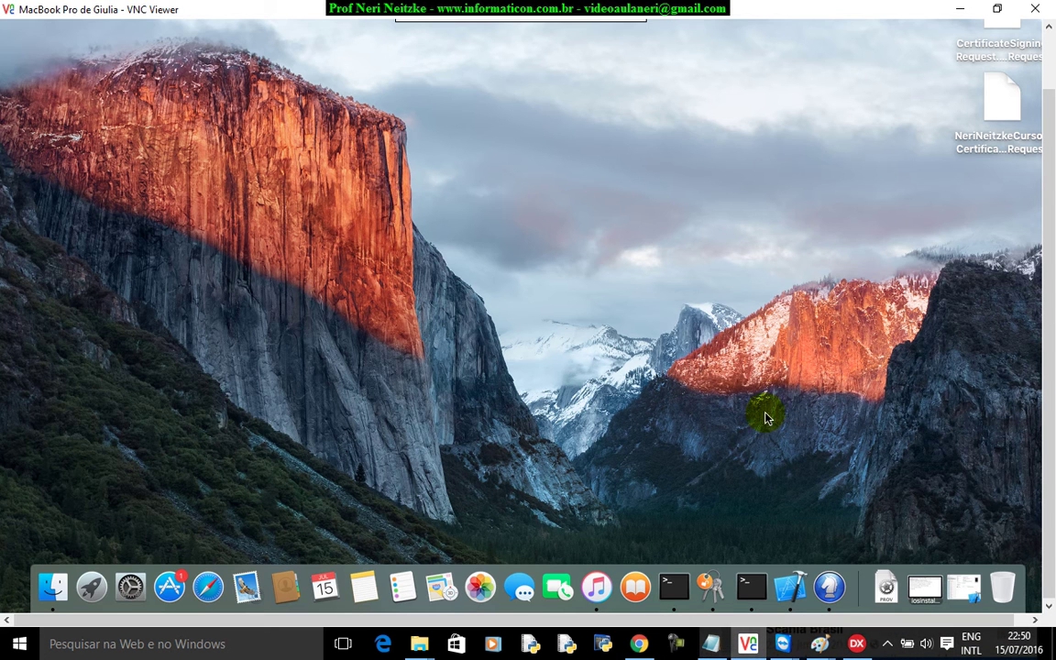
# - Search Aplicativos in Finder for 'application loa' and launch Application Loader
pyautogui.click(52, 587)
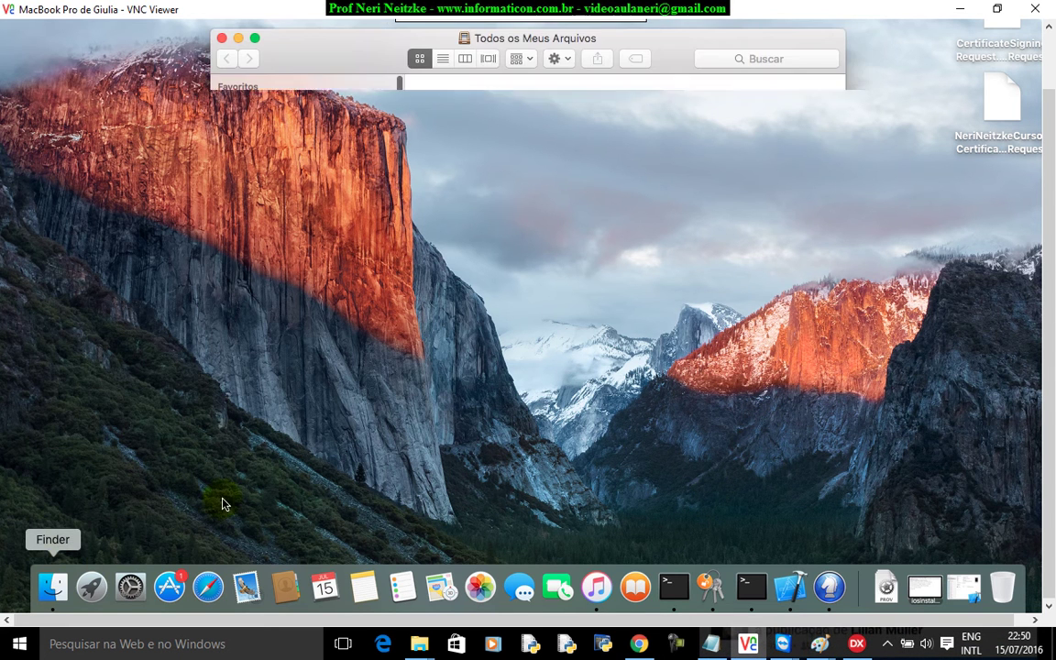
pyautogui.click(275, 169)
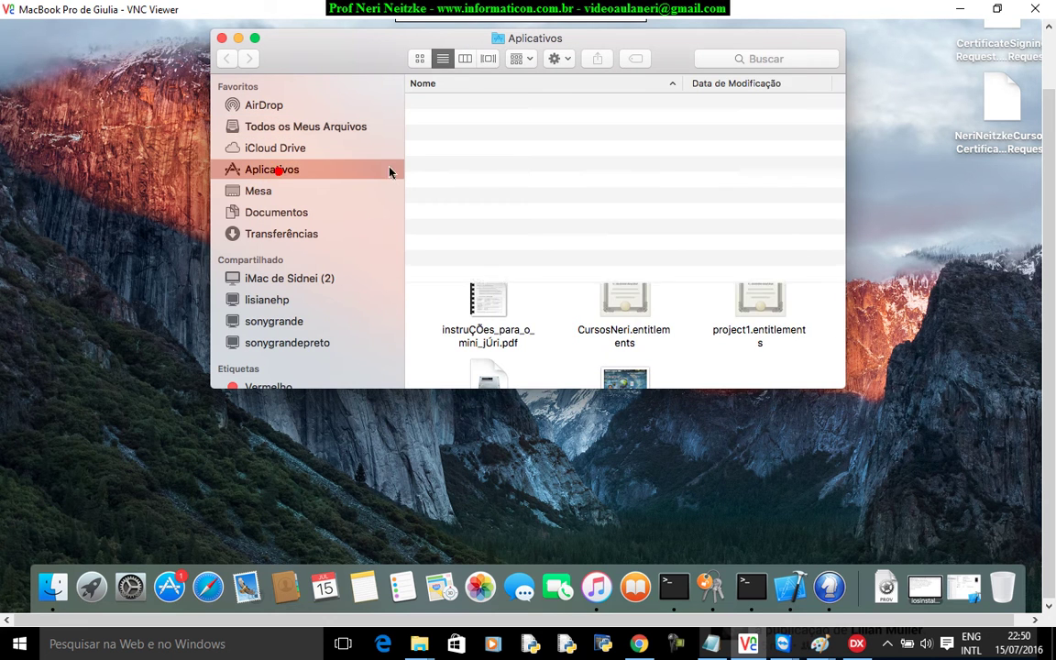
pyautogui.click(791, 61)
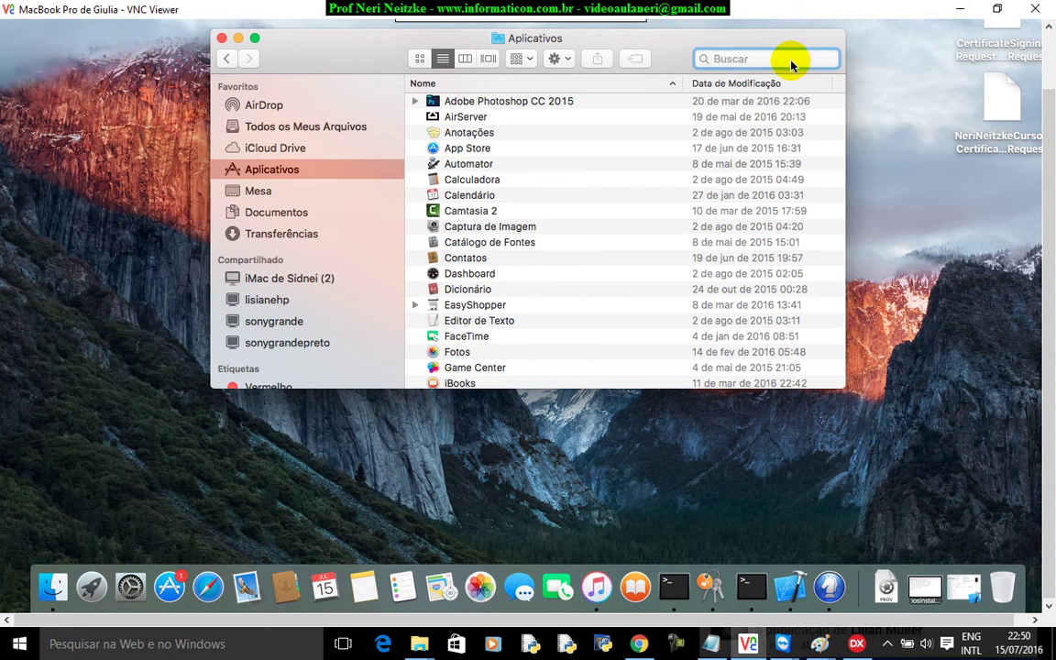
pyautogui.write('appl')
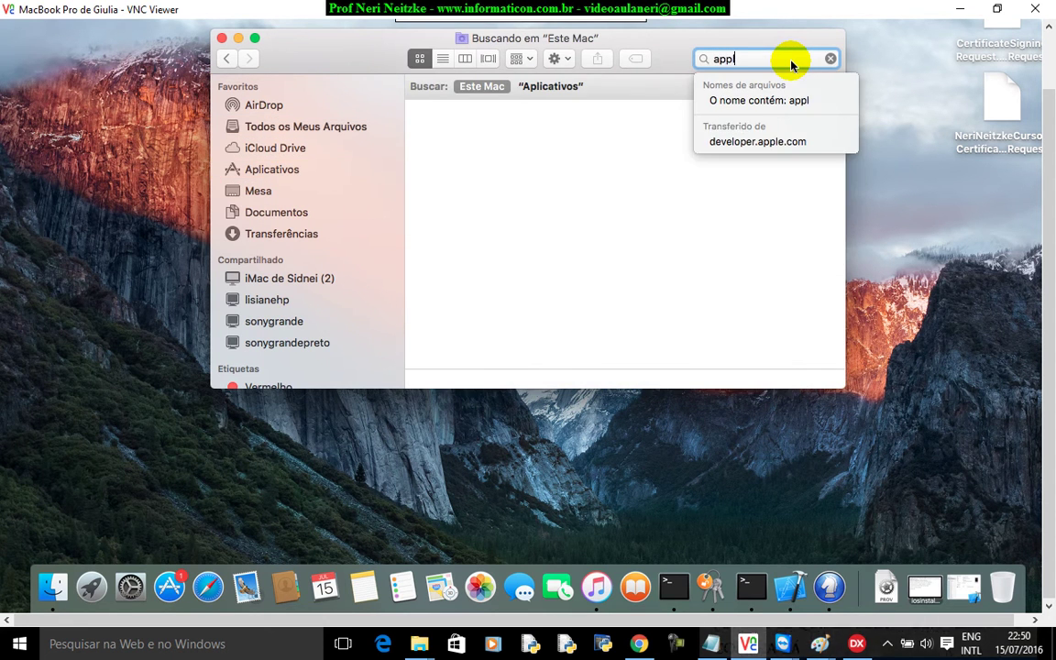
pyautogui.write('ication loader')
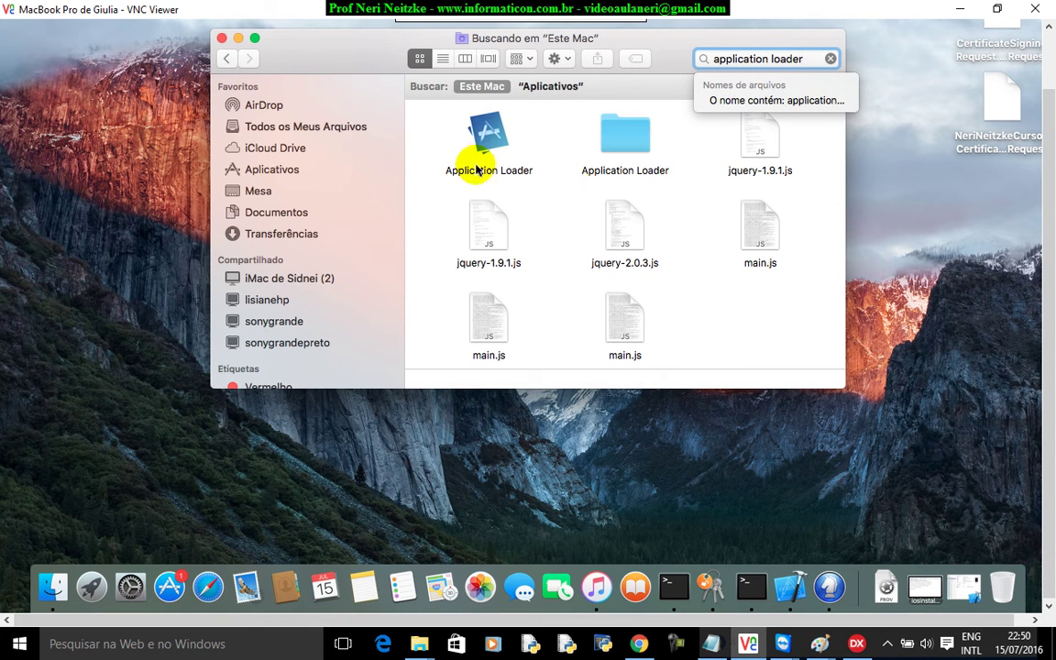
pyautogui.click(485, 136)
pyautogui.doubleClick(485, 136)
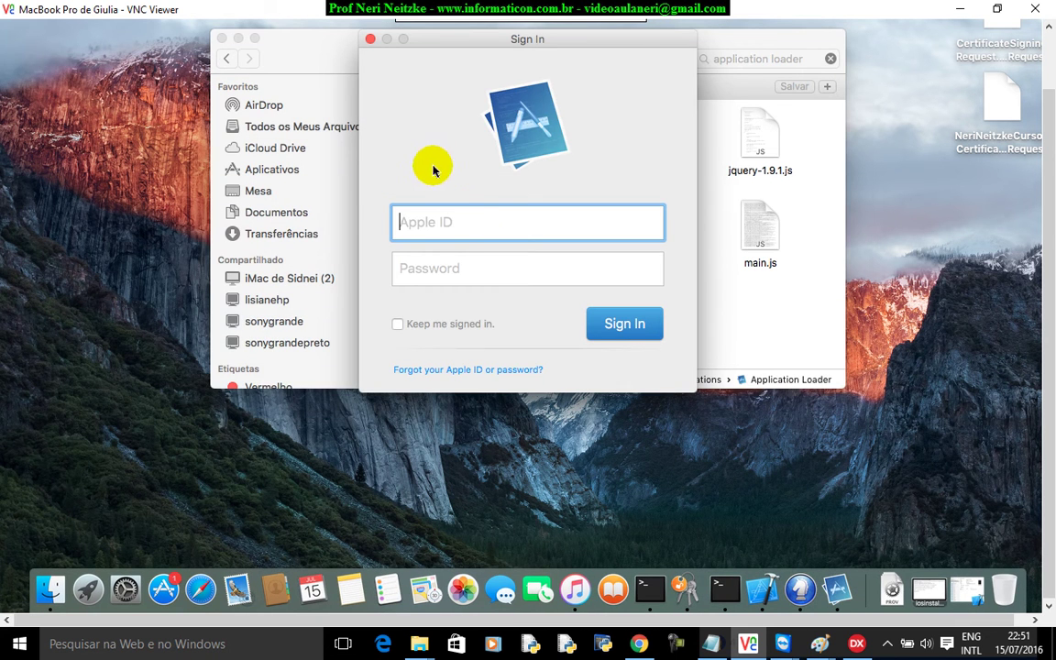
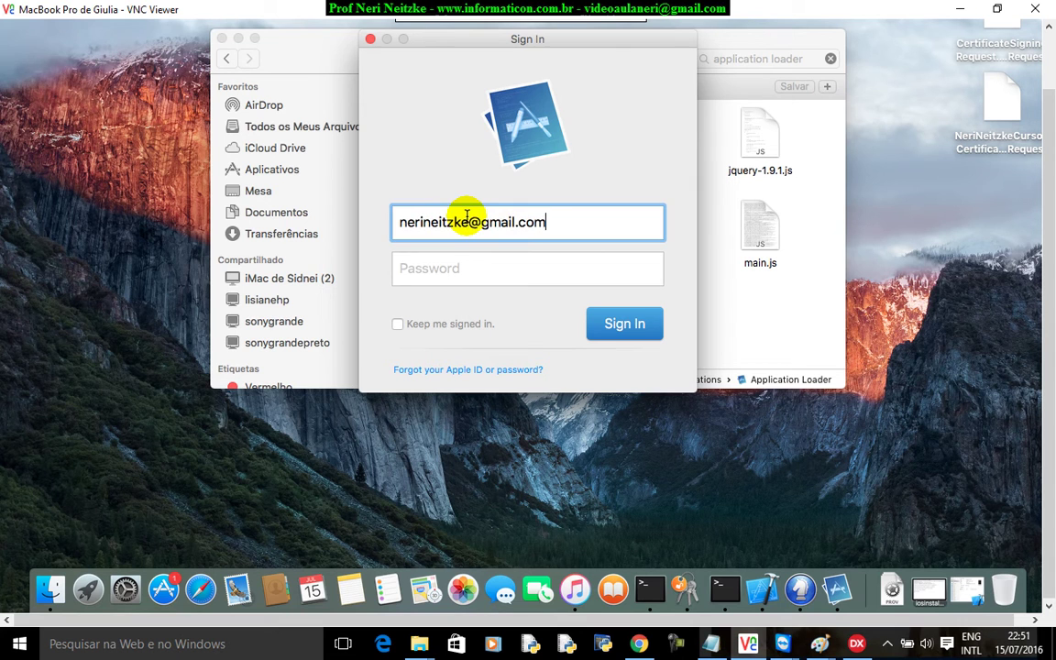
# - Sign in to Application Loader with the Apple ID and password, then choose Deliver Your App
pyautogui.press('Tab')
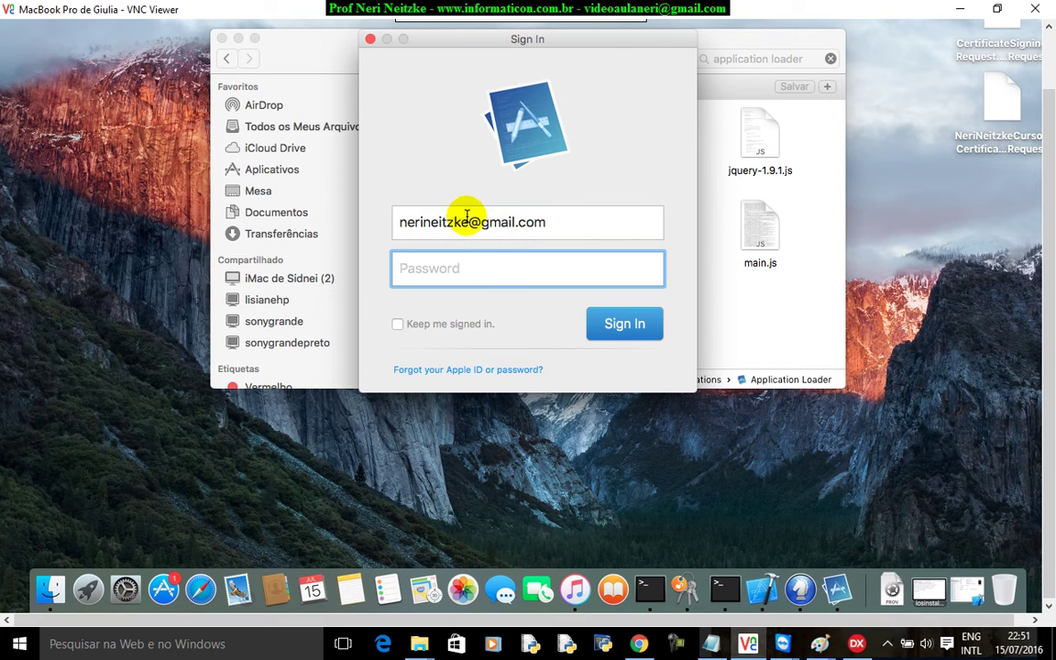
pyautogui.write('aaaaa')
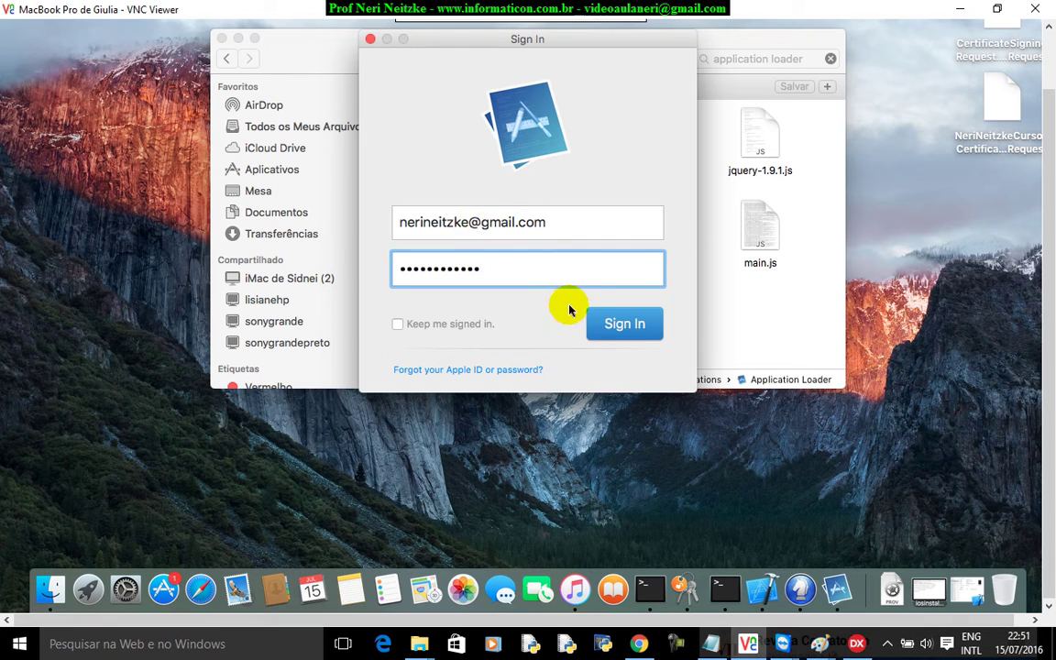
pyautogui.click(630, 327)
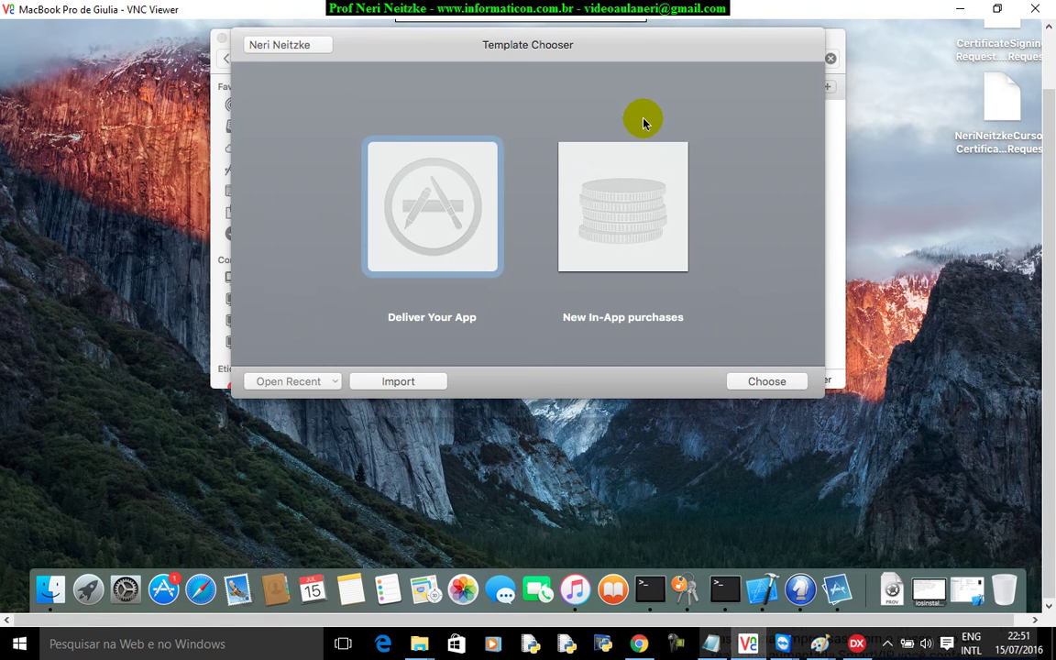
pyautogui.click(424, 206)
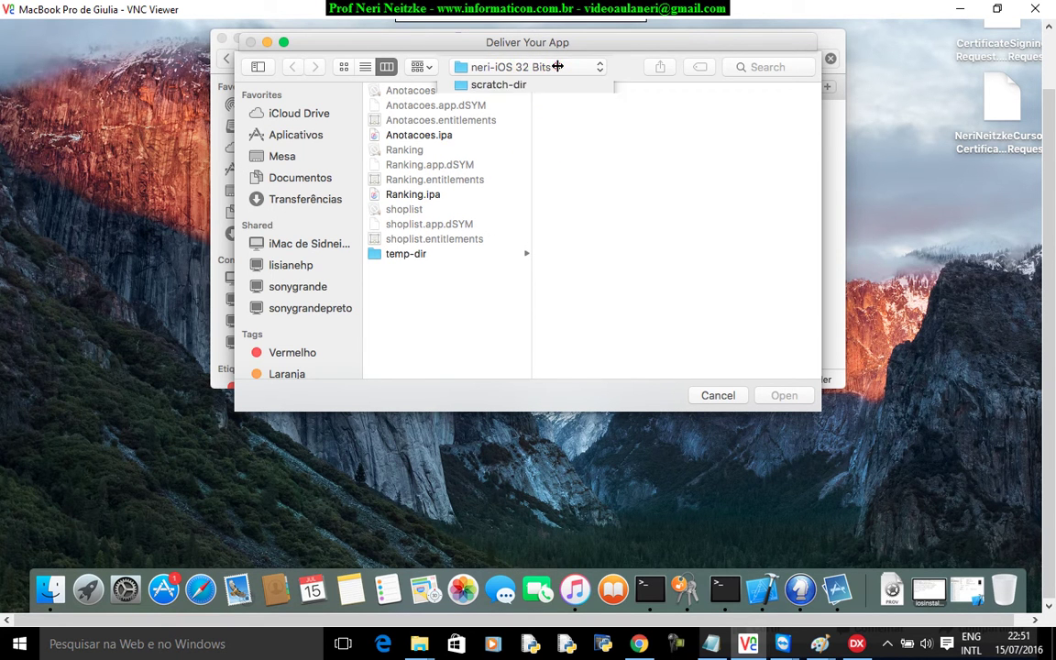
# - Choose Anotacoes.ipa from scratch-dir > neri-iOS 32 Bits for delivery
pyautogui.click(556, 67)
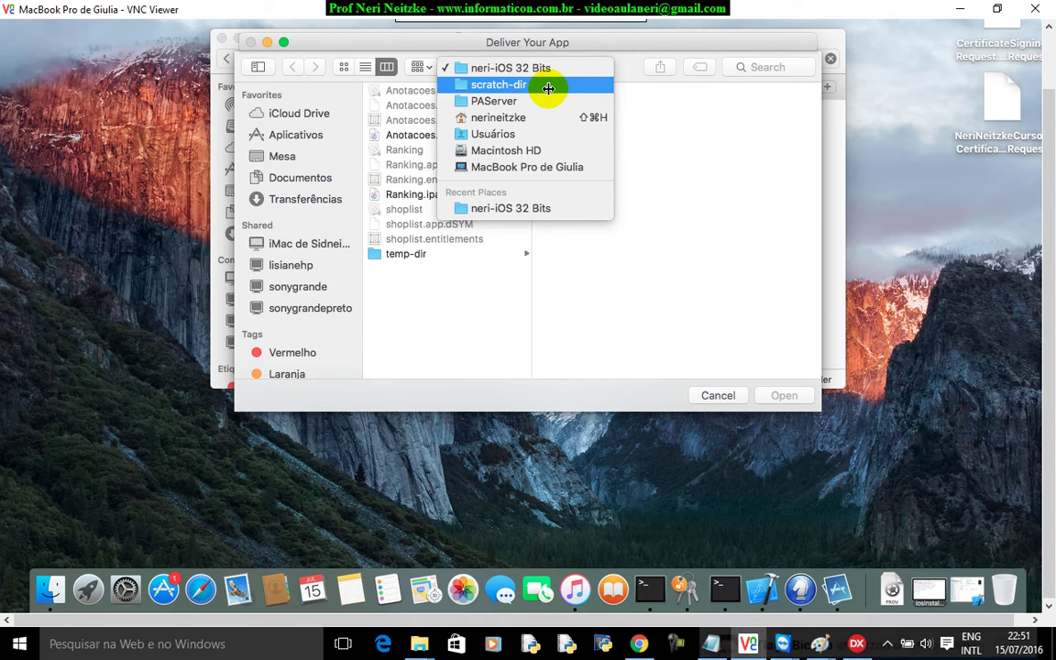
pyautogui.click(548, 85)
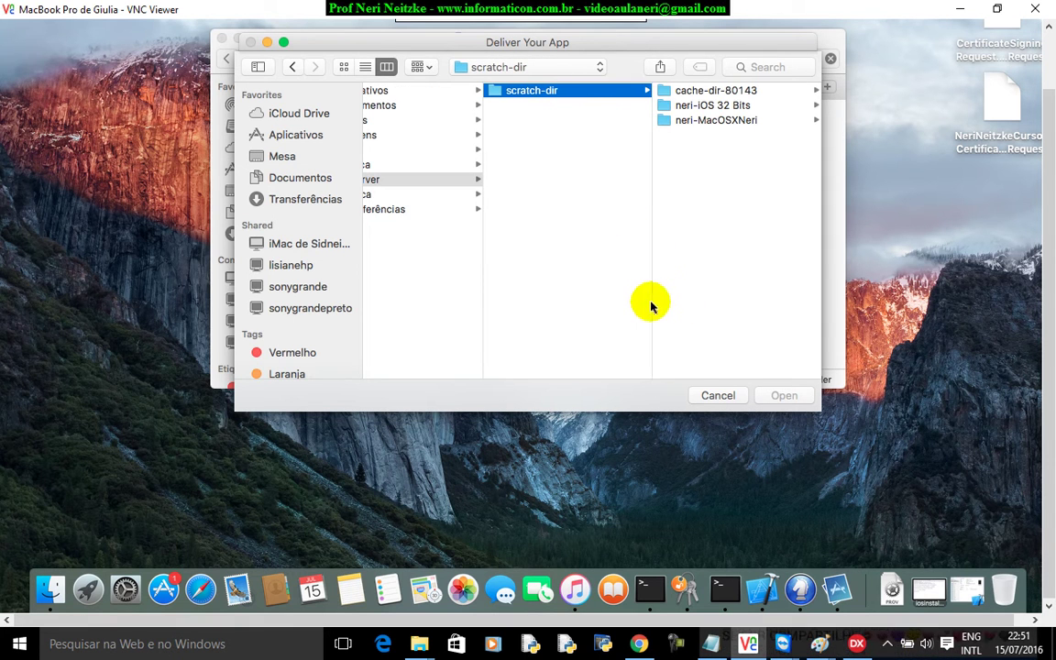
pyautogui.click(723, 108)
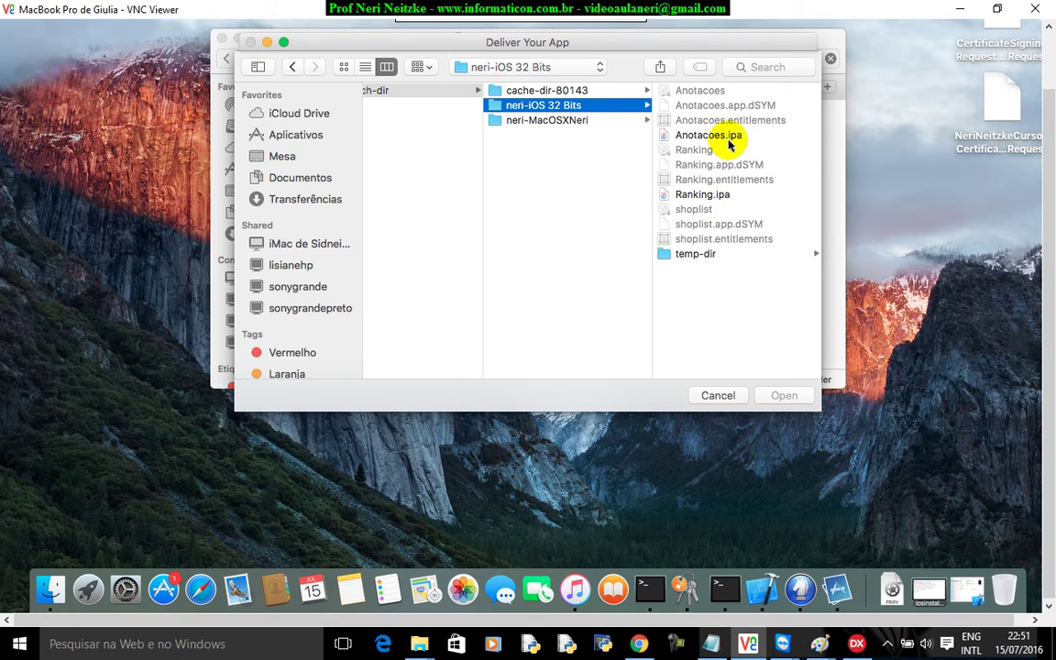
pyautogui.click(731, 137)
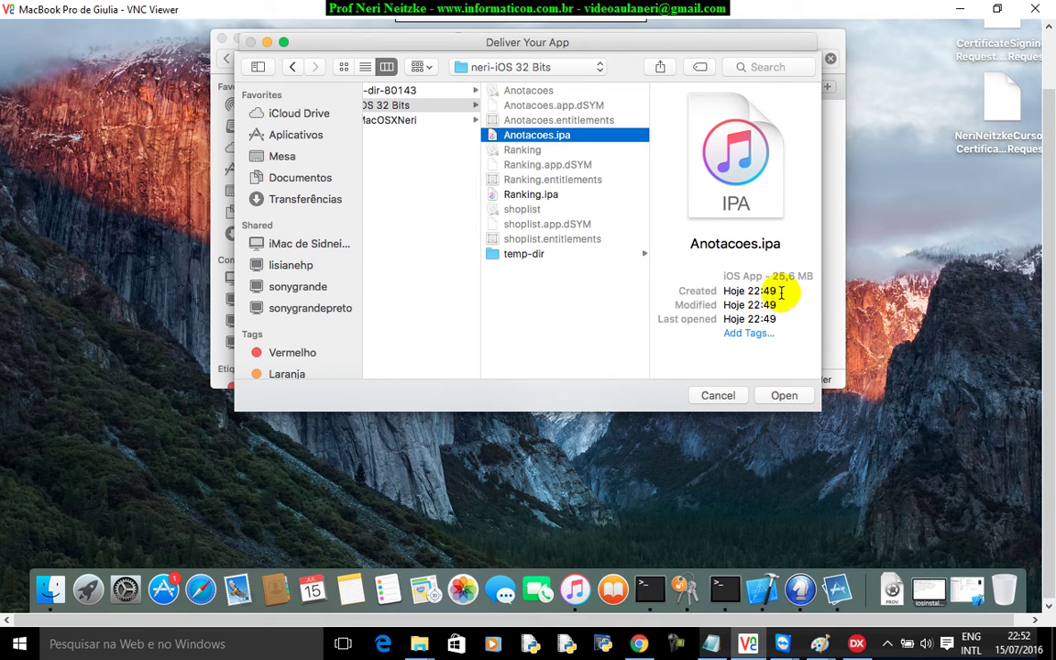
pyautogui.click(1024, 644)
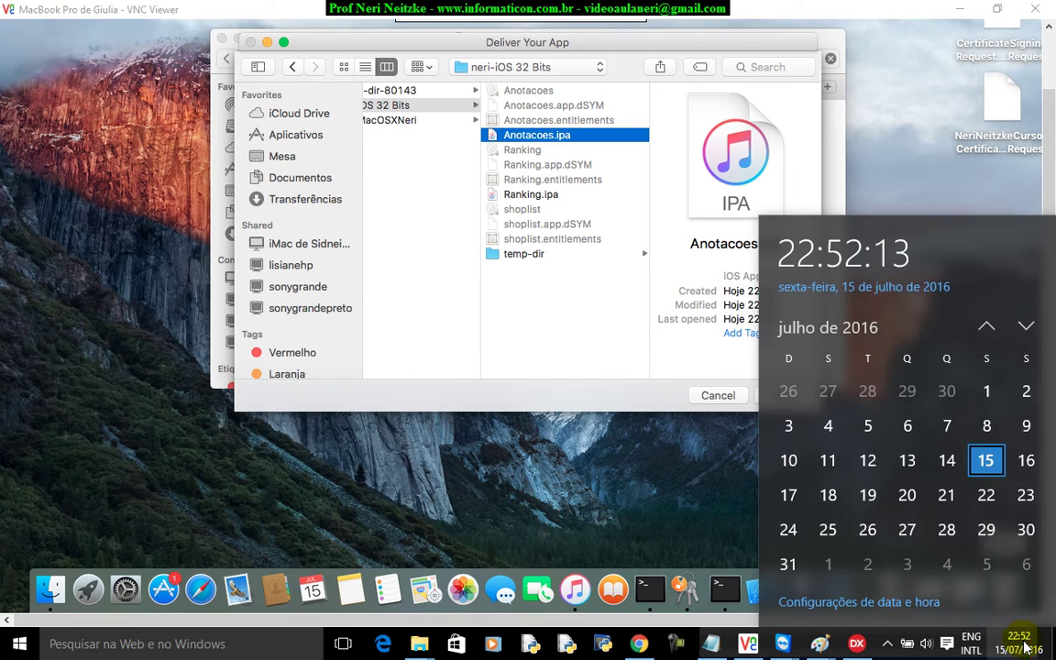
pyautogui.click(584, 44)
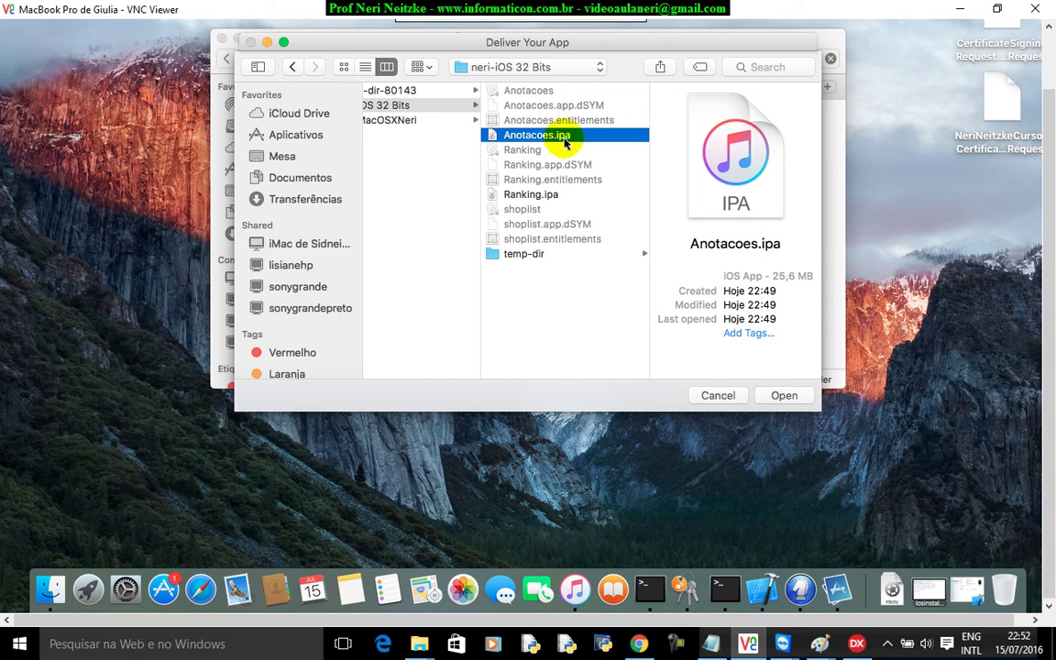
pyautogui.click(785, 396)
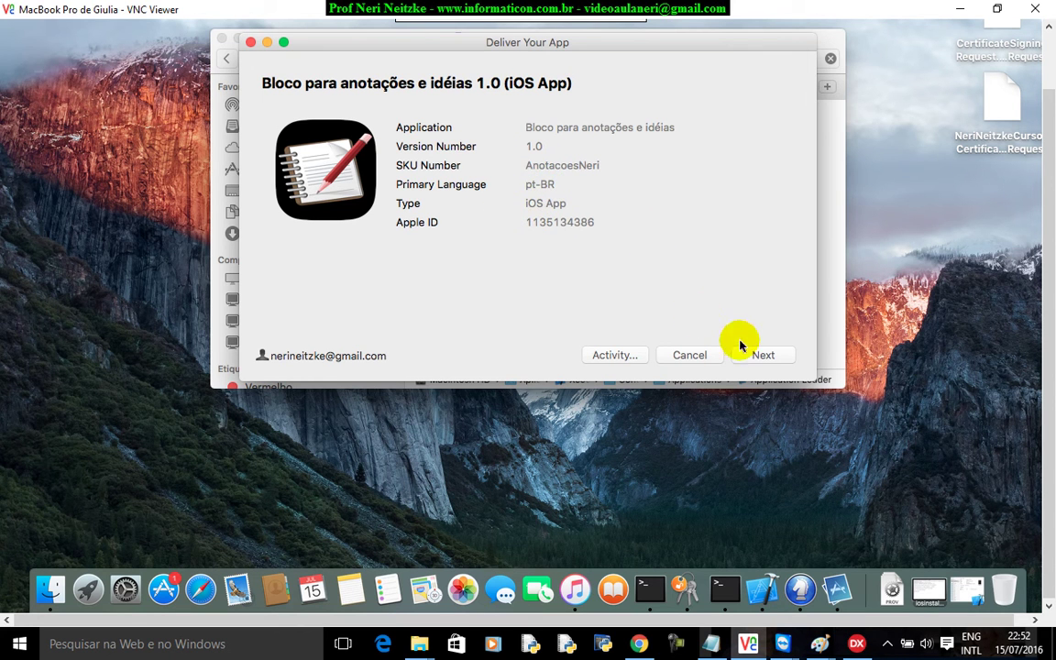
# - Confirm the Bloco para anotações e idéias 1.0 iOS App details and start adding it
pyautogui.click(766, 357)
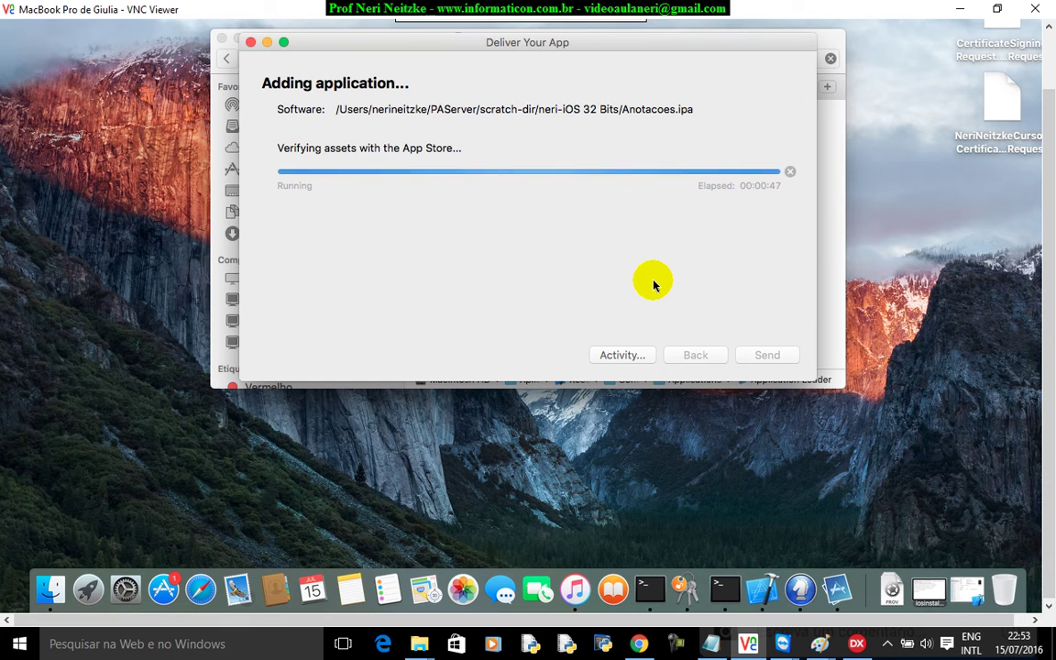
# - Dismiss Chrome's downloads bar on the iTunes Connect version page and return to the Mac upload
pyautogui.click(639, 644)
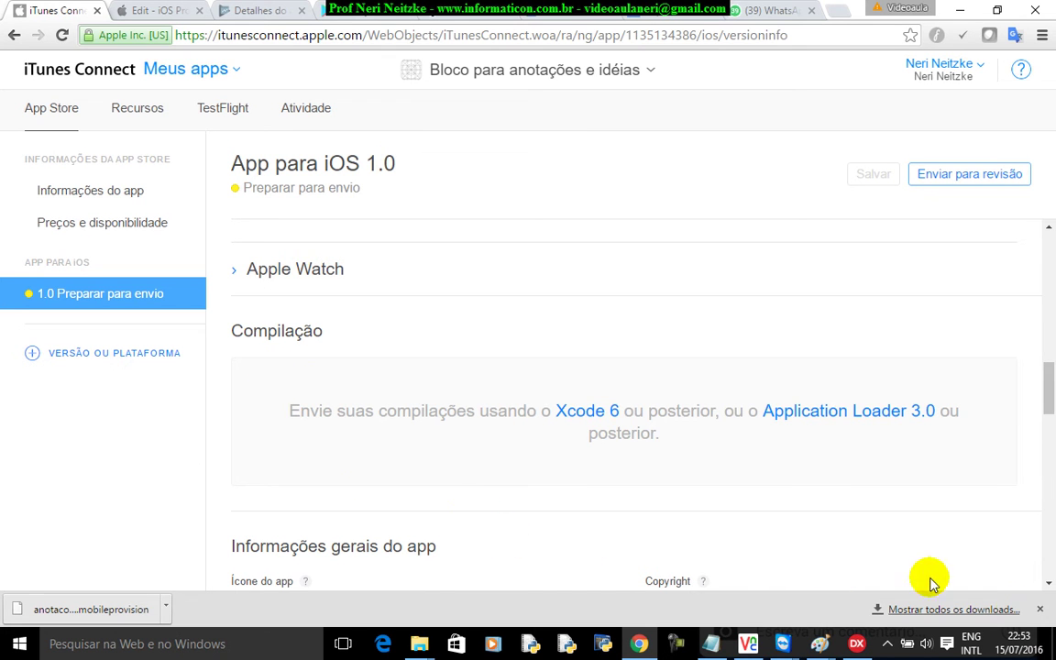
pyautogui.click(1039, 608)
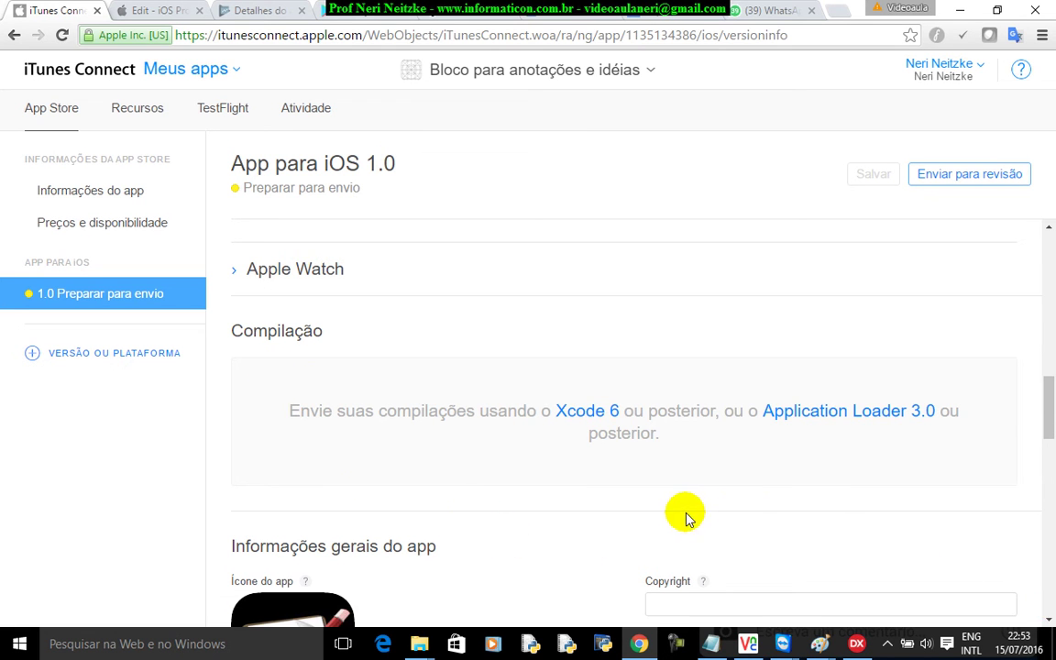
pyautogui.click(749, 647)
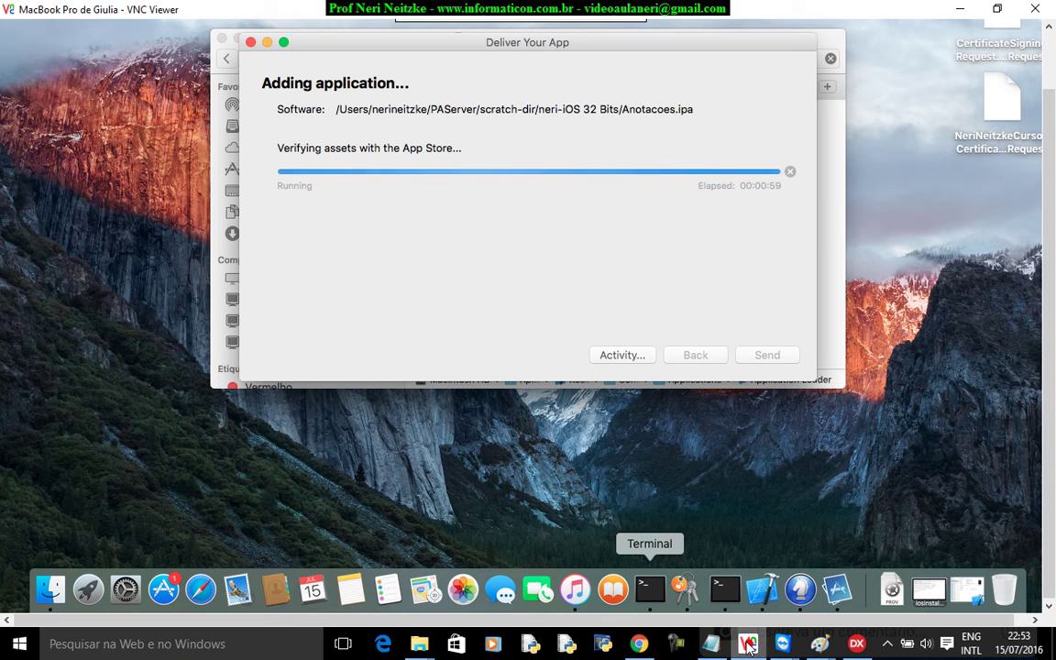
# - Let the 24,4 MB Anotacoes.ipa upload finish, repositioning the Deliver Your App window
pyautogui.click(603, 42)
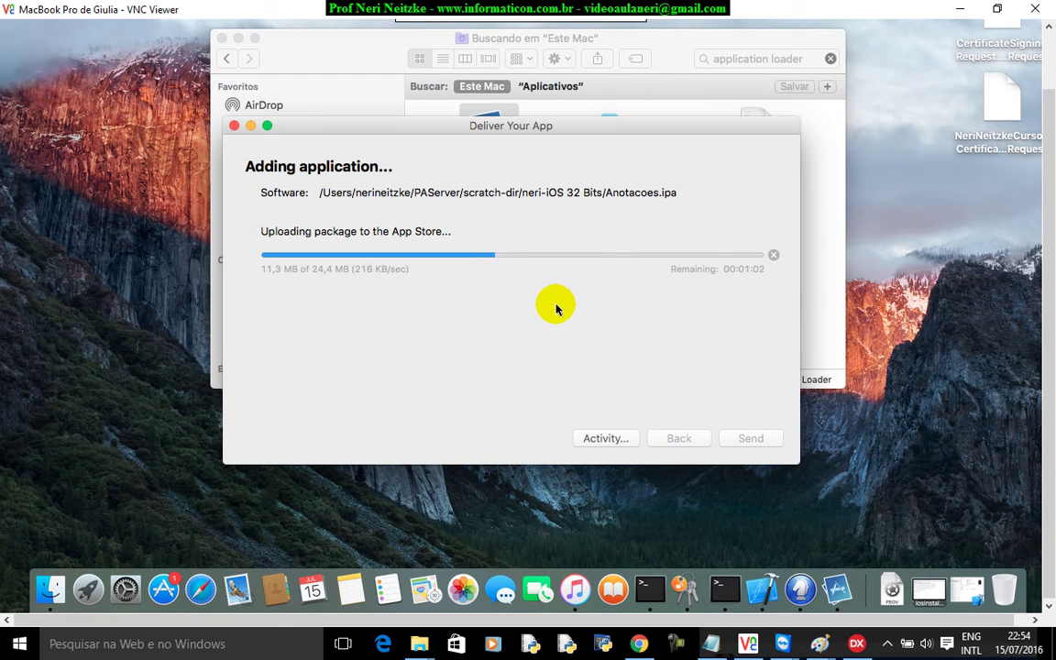
pyautogui.moveTo(561, 129); pyautogui.dragTo(561, 131)
pyautogui.moveTo(554, 174); pyautogui.dragTo(556, 171)
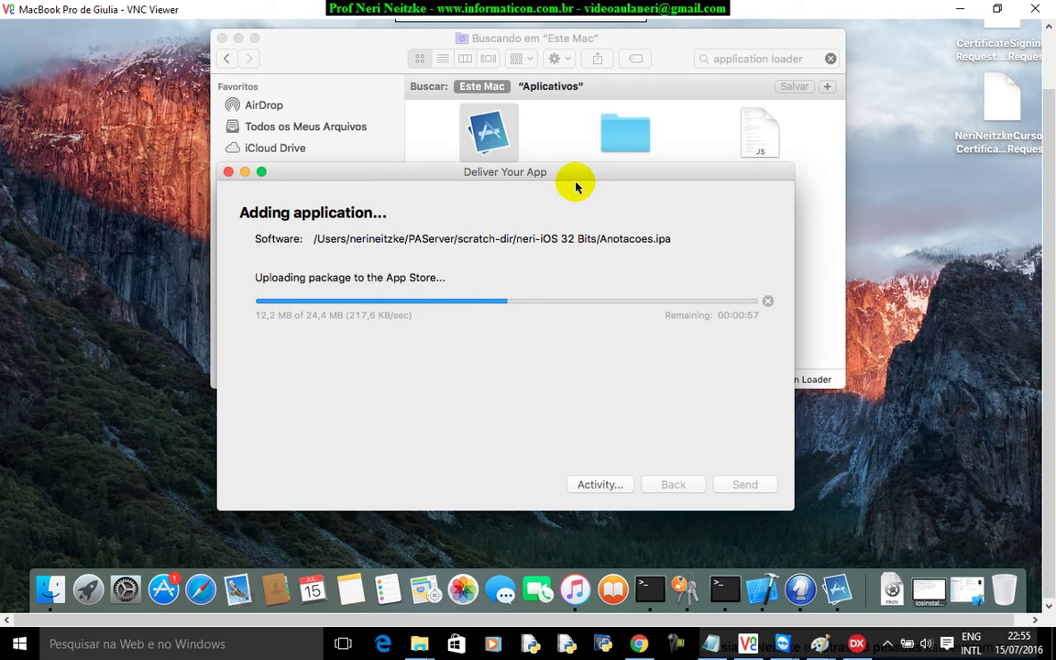
pyautogui.moveTo(575, 187); pyautogui.dragTo(596, 204)
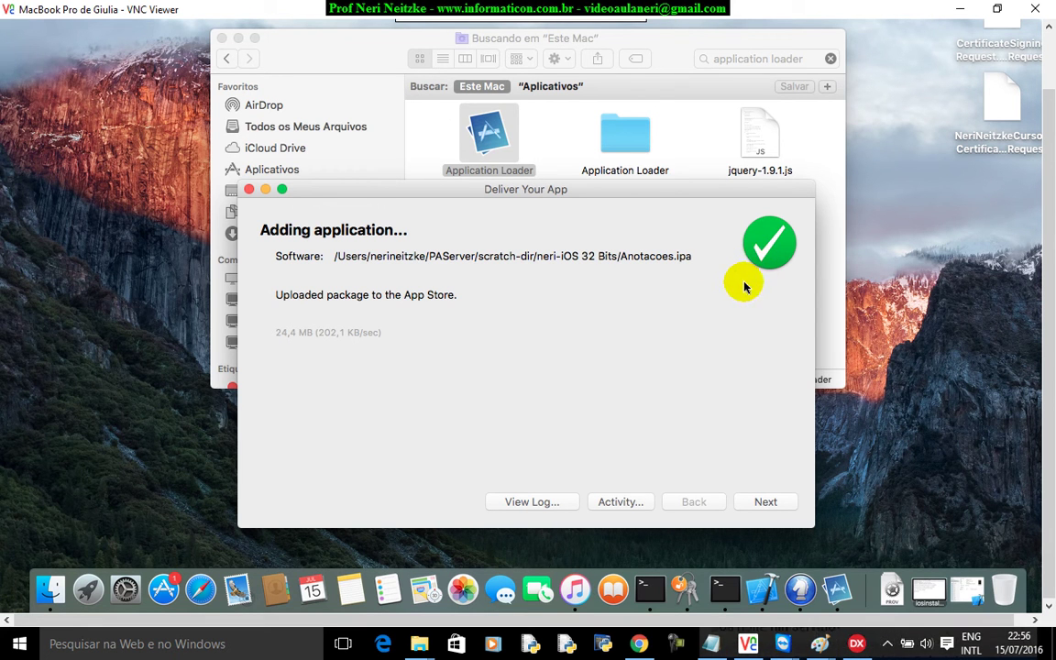
pyautogui.click(857, 644)
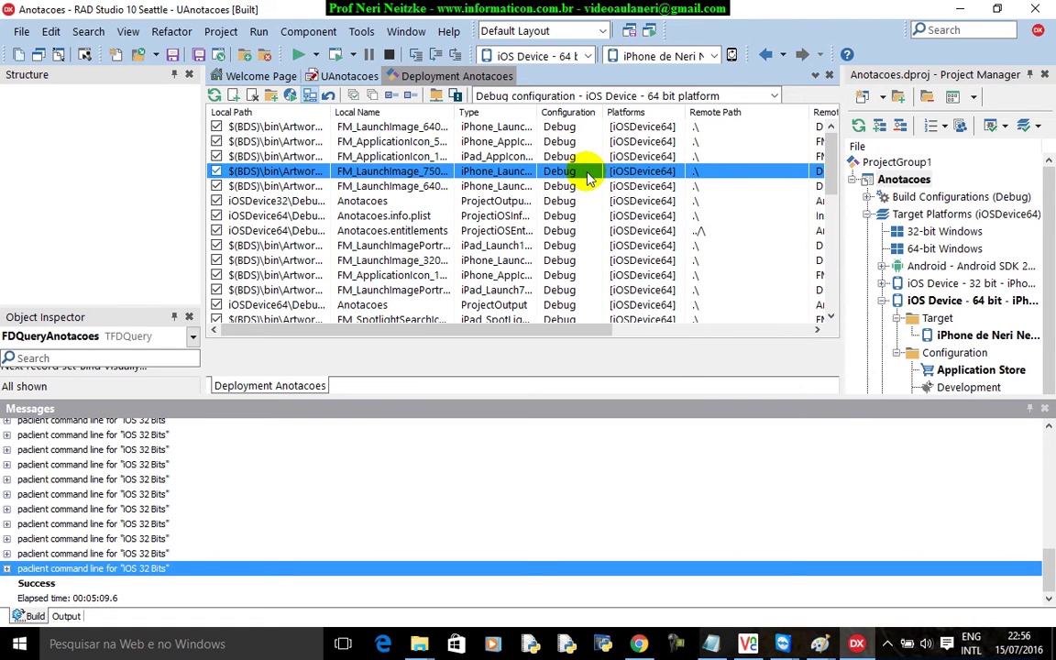
pyautogui.click(361, 31)
pyautogui.click(373, 55)
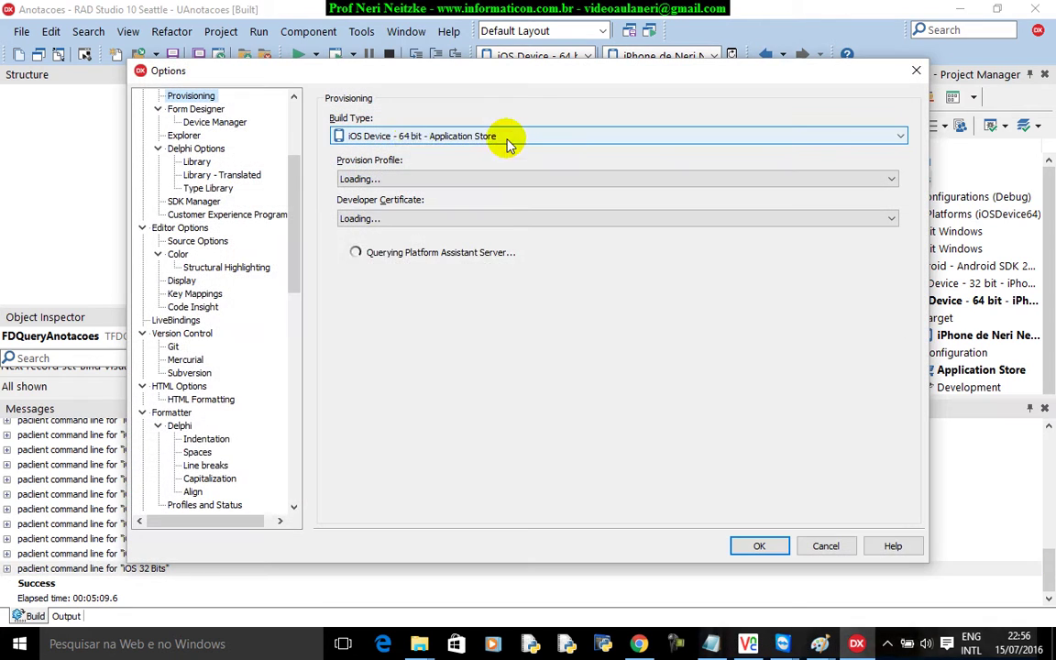
pyautogui.scroll(4, 299, 172)
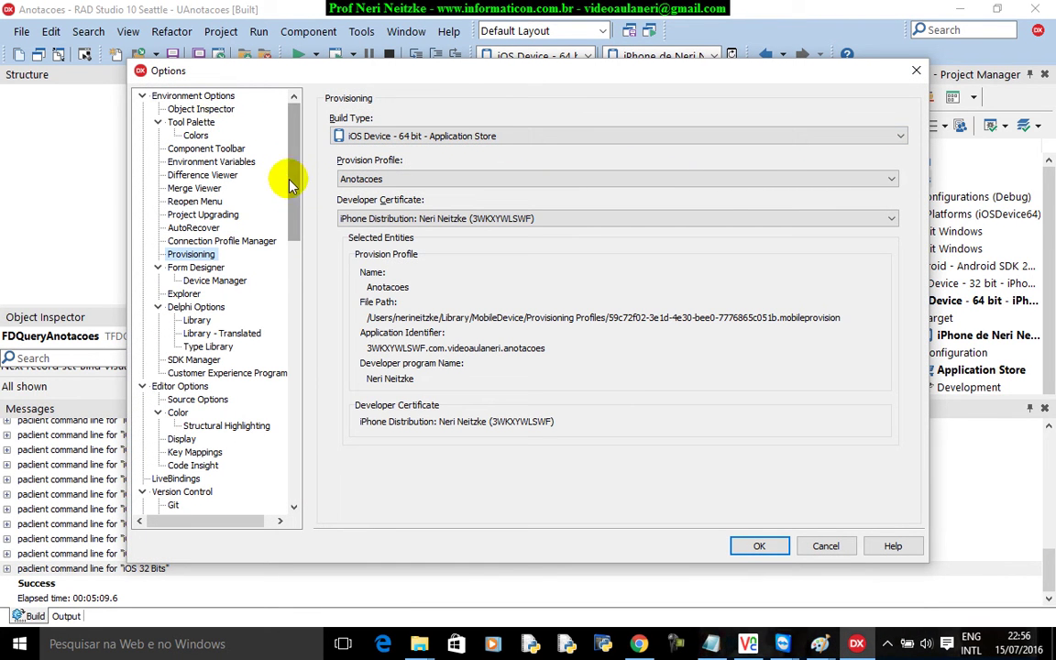
pyautogui.click(827, 547)
pyautogui.click(222, 31)
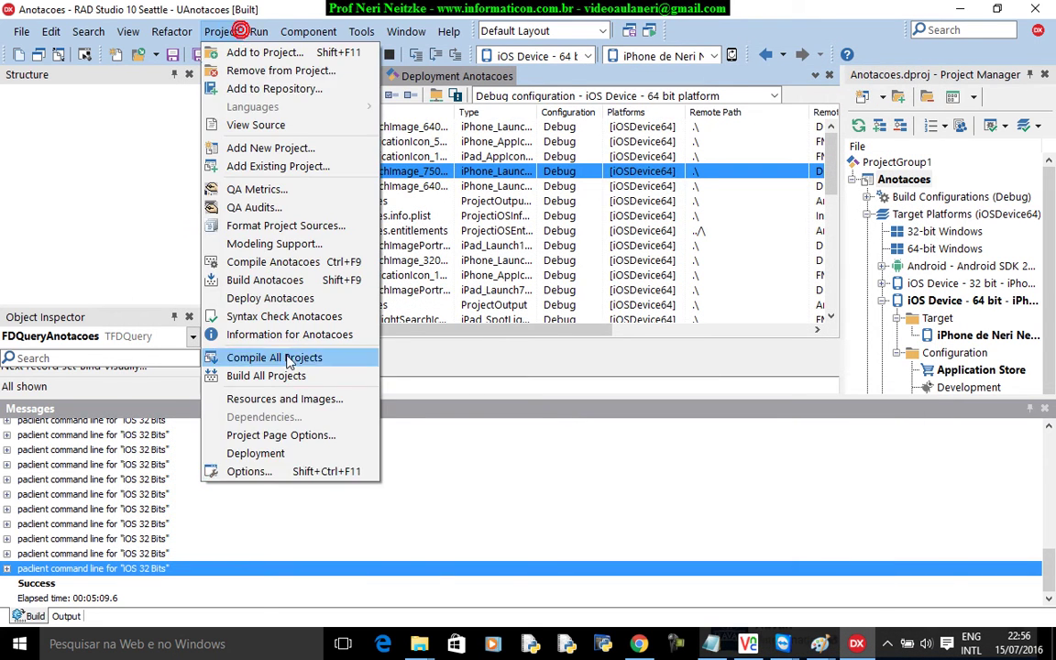
pyautogui.click(278, 470)
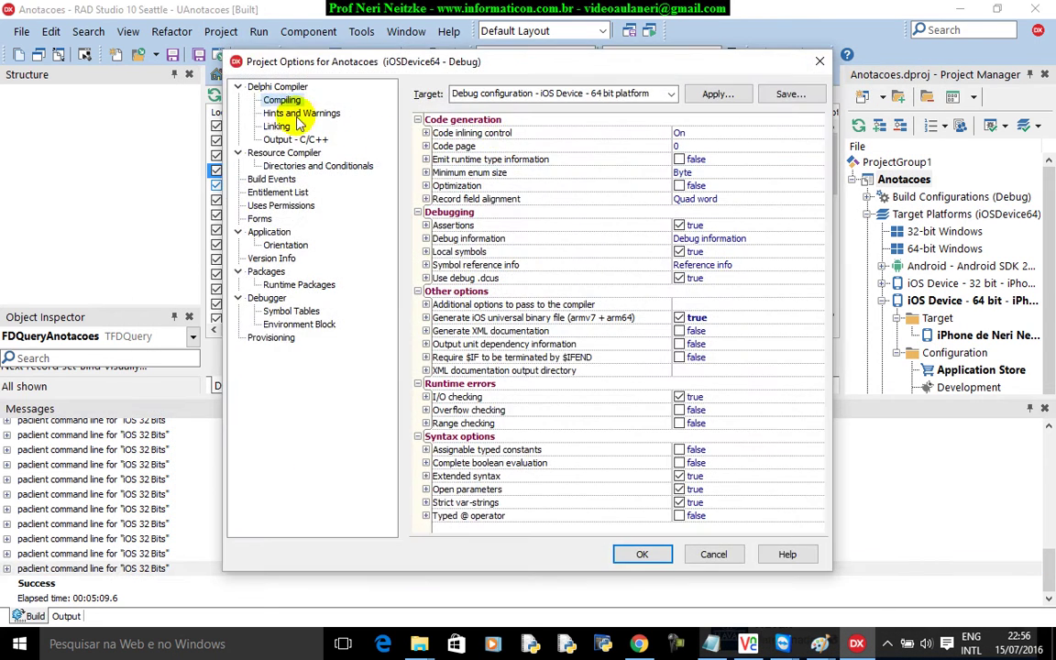
pyautogui.click(273, 87)
pyautogui.click(280, 100)
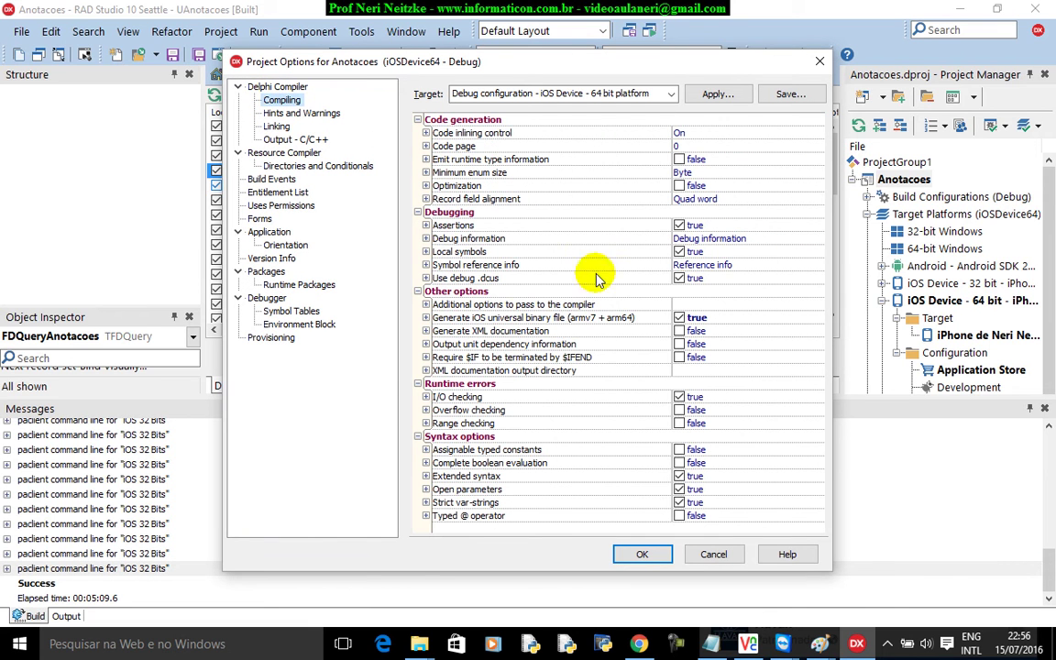
pyautogui.click(425, 317)
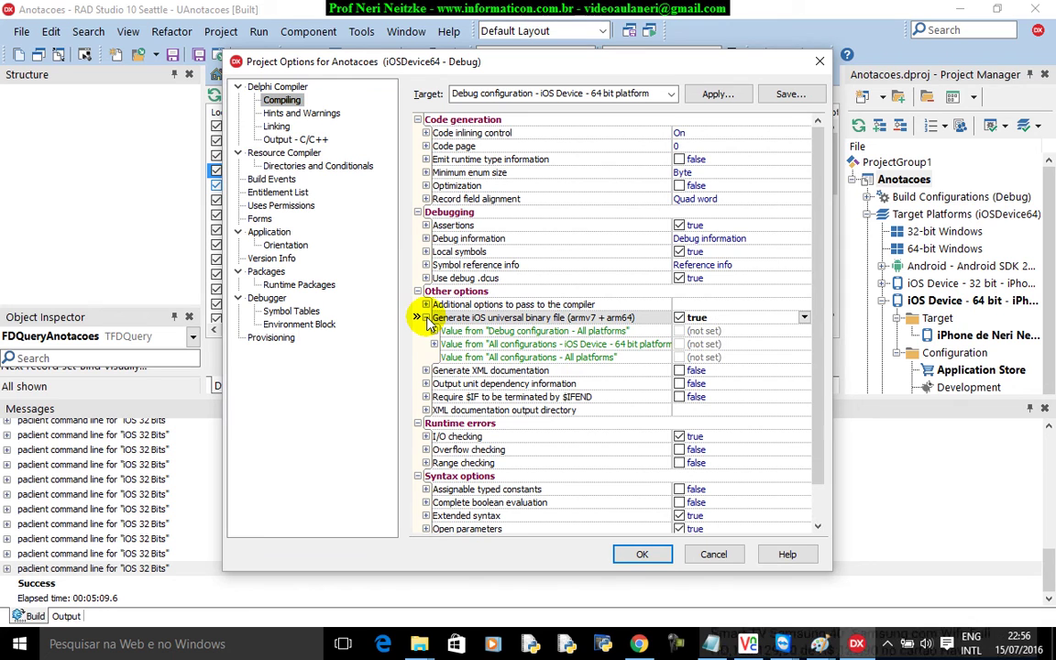
pyautogui.click(425, 317)
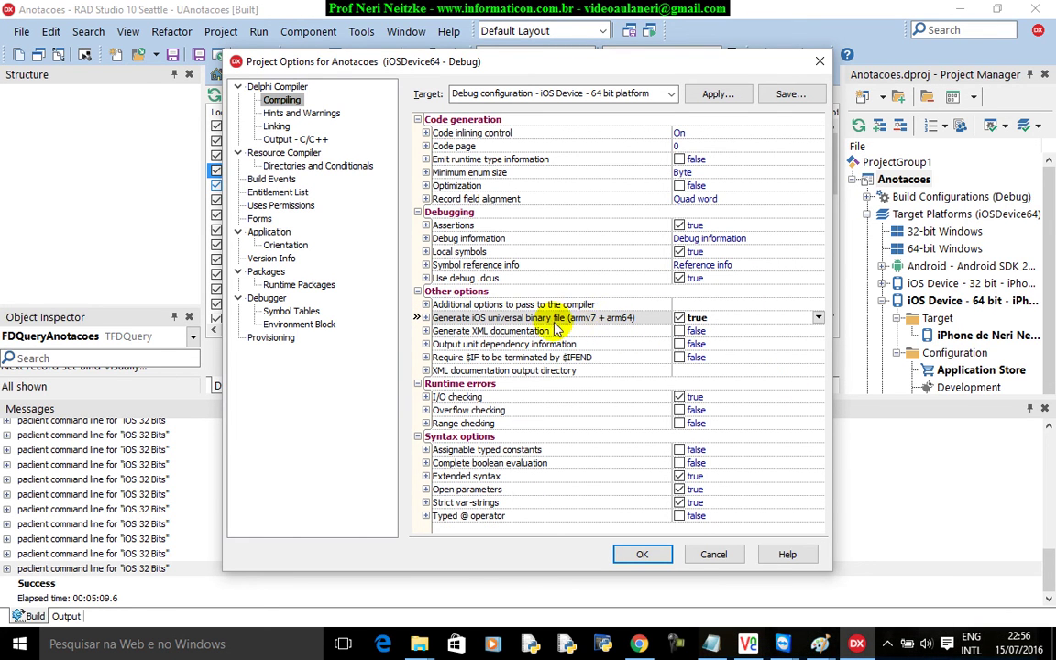
pyautogui.click(720, 554)
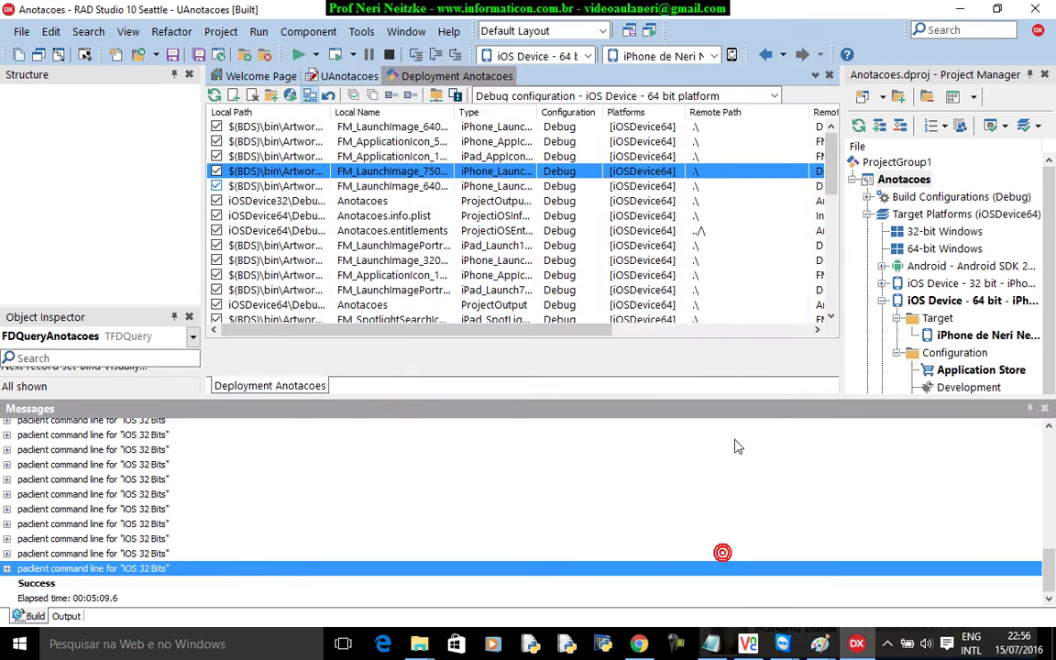
pyautogui.click(960, 9)
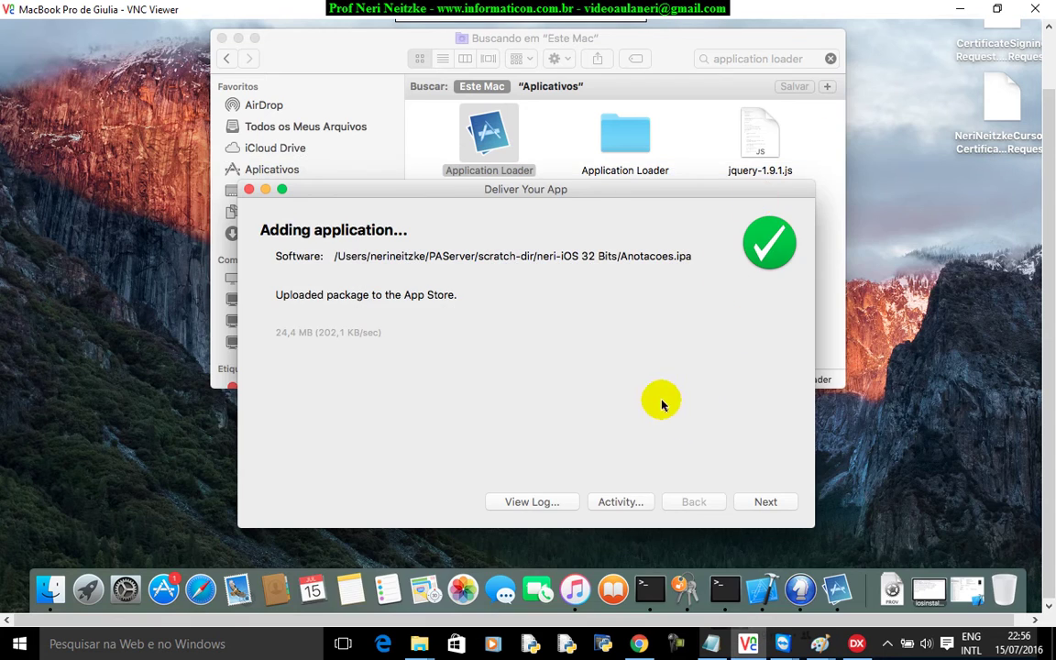
# - Finish the Anotacoes.ipa delivery with Next and Done, then bring iTunes Connect forward
pyautogui.moveTo(600, 194); pyautogui.dragTo(600, 193)
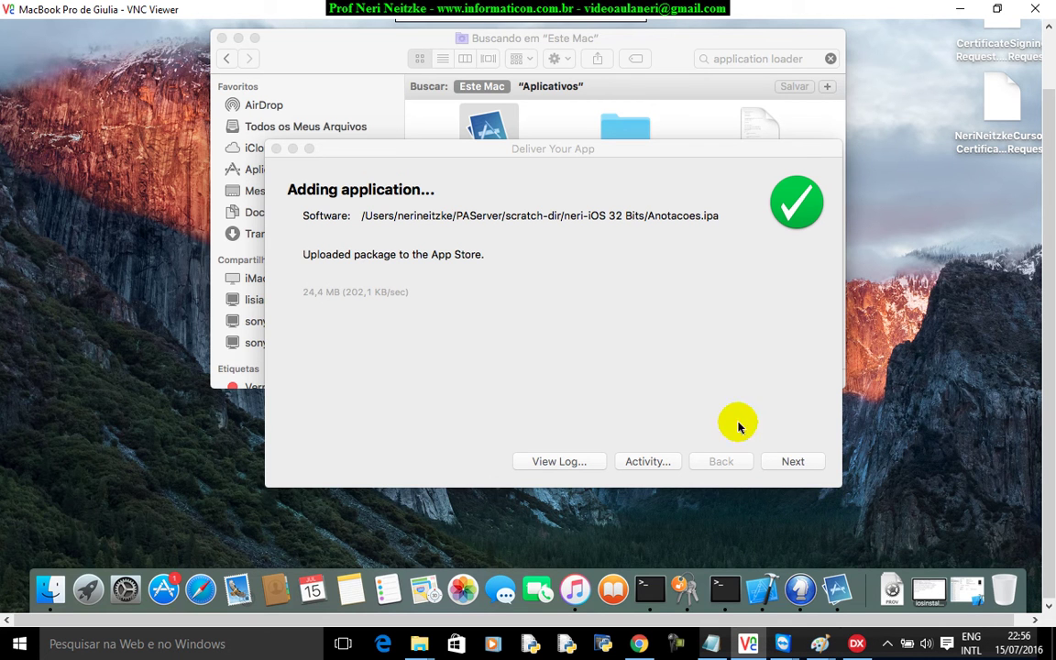
pyautogui.click(802, 464)
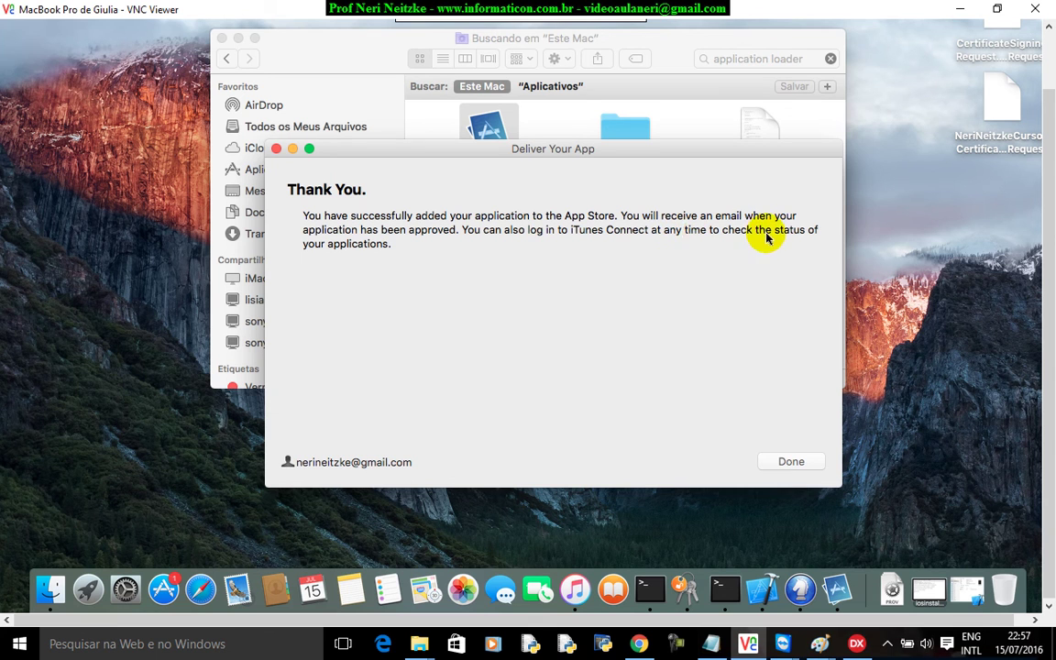
pyautogui.click(794, 461)
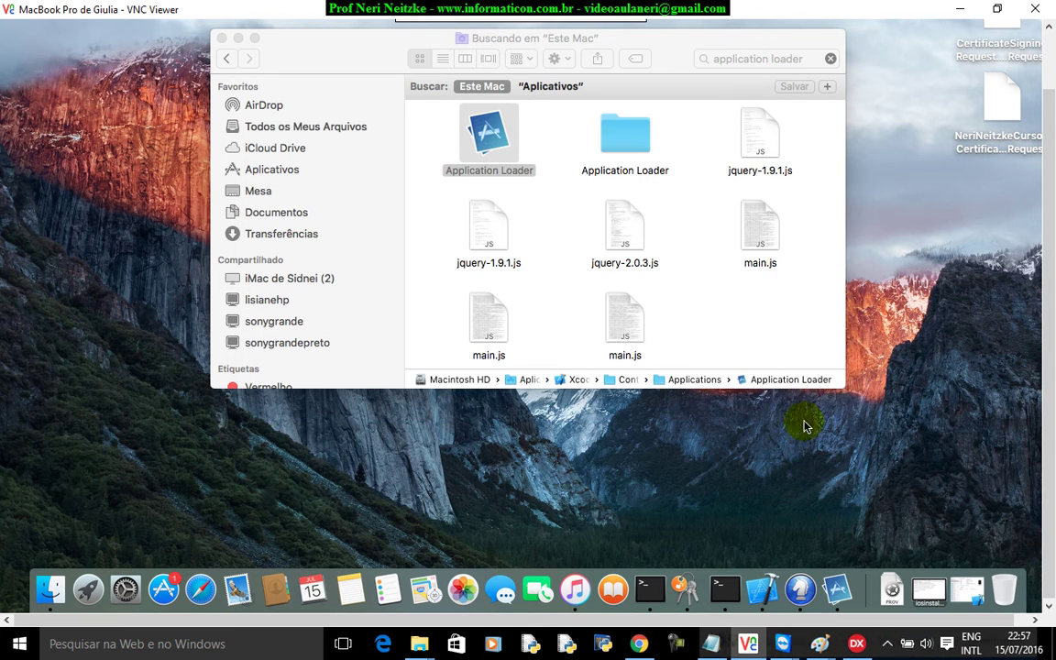
pyautogui.click(639, 646)
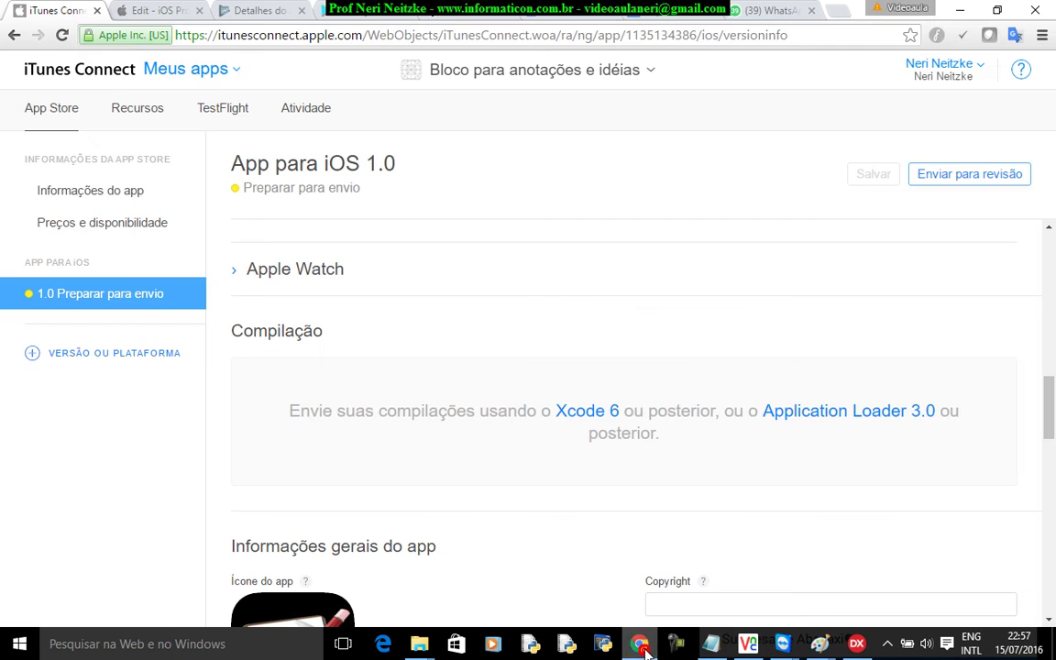
# - Go back to the 1.0 Preparar para envio page and reload it so Compilação offers the build
pyautogui.click(112, 198)
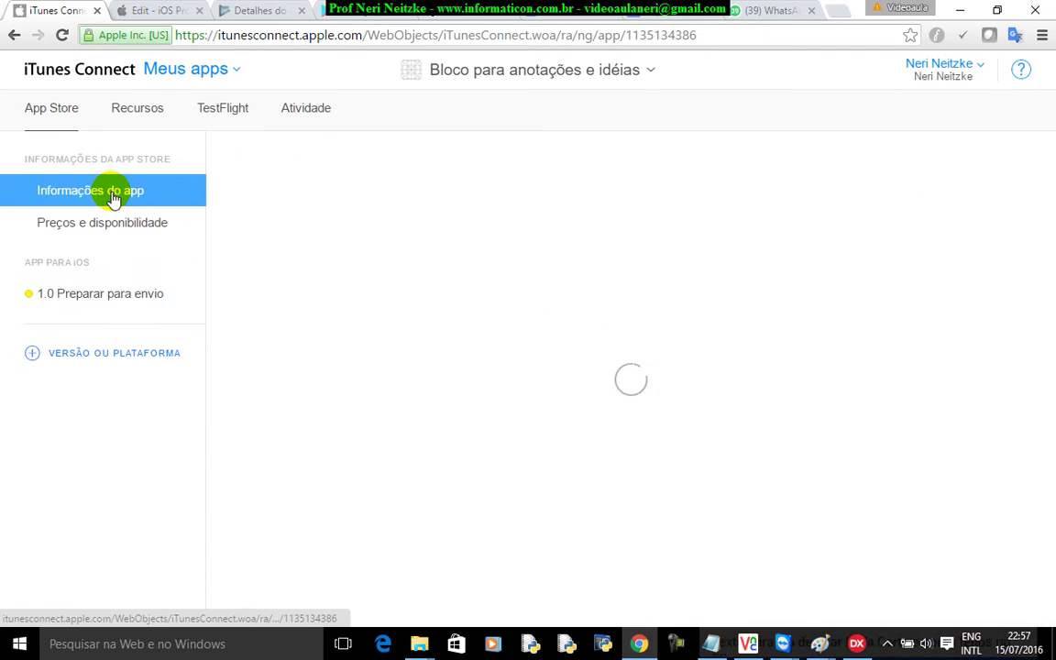
pyautogui.click(106, 225)
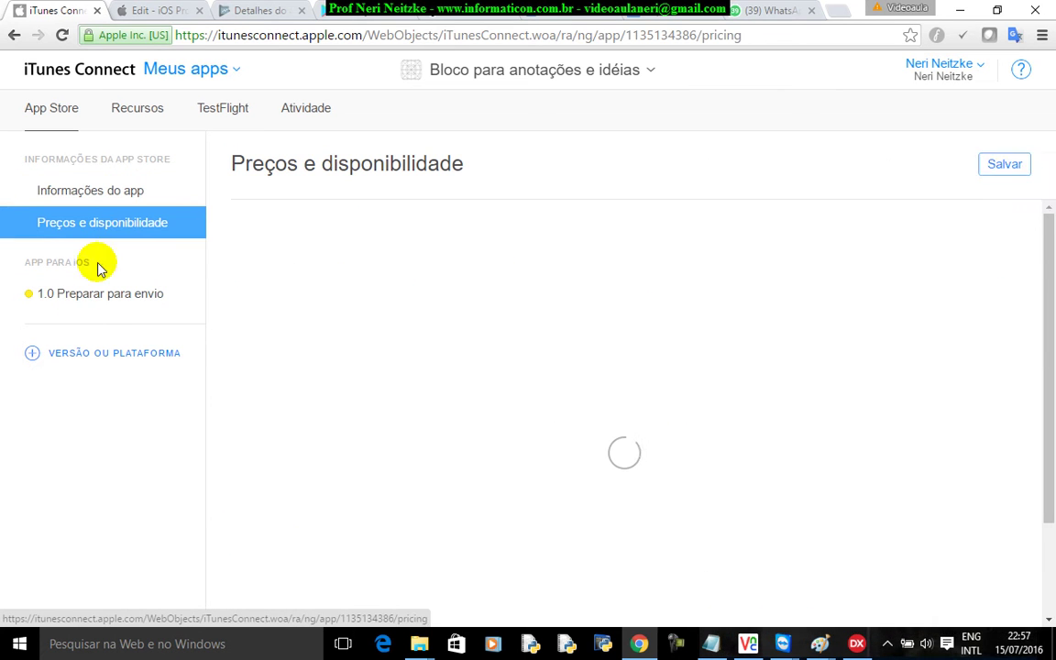
pyautogui.click(88, 294)
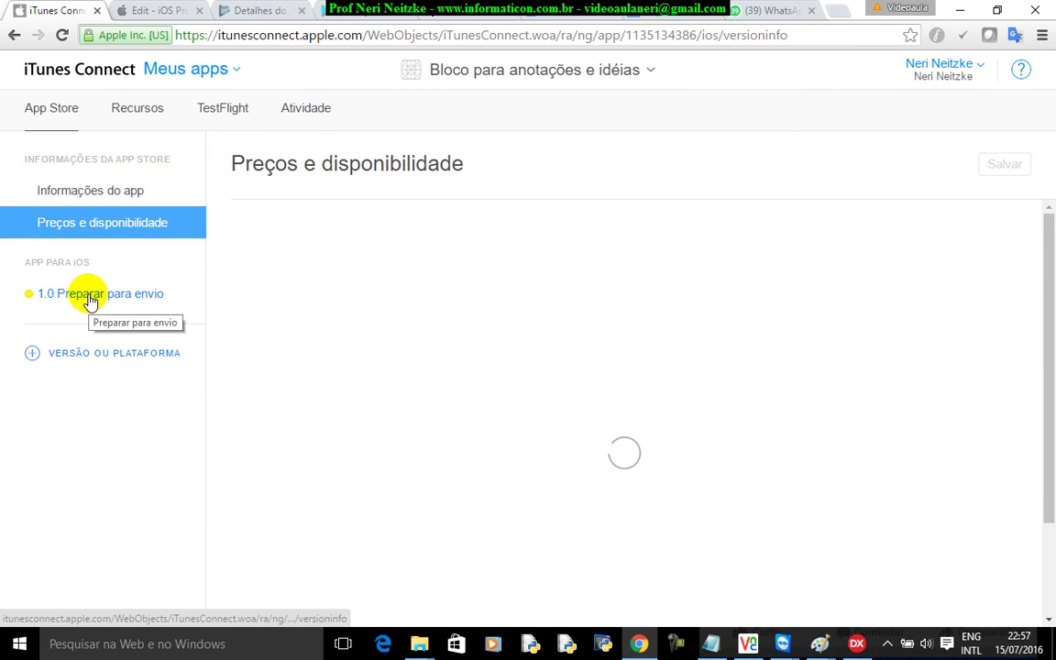
pyautogui.scroll(-12, 832, 512)
pyautogui.scroll(4, 884, 513)
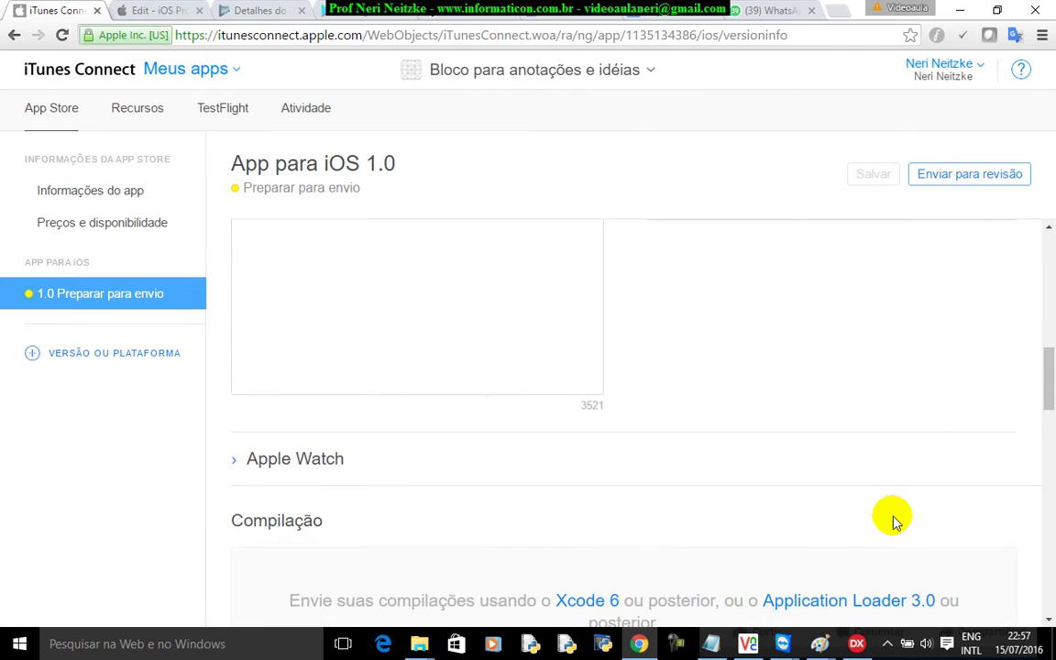
pyautogui.scroll(-2, 893, 518)
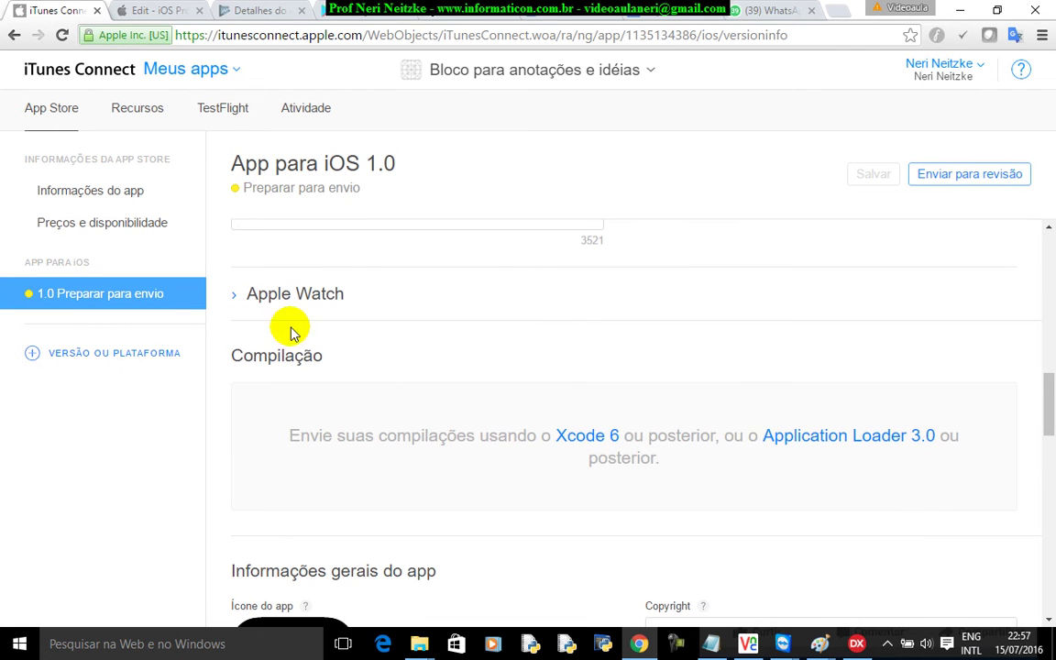
pyautogui.scroll(-4, 733, 532)
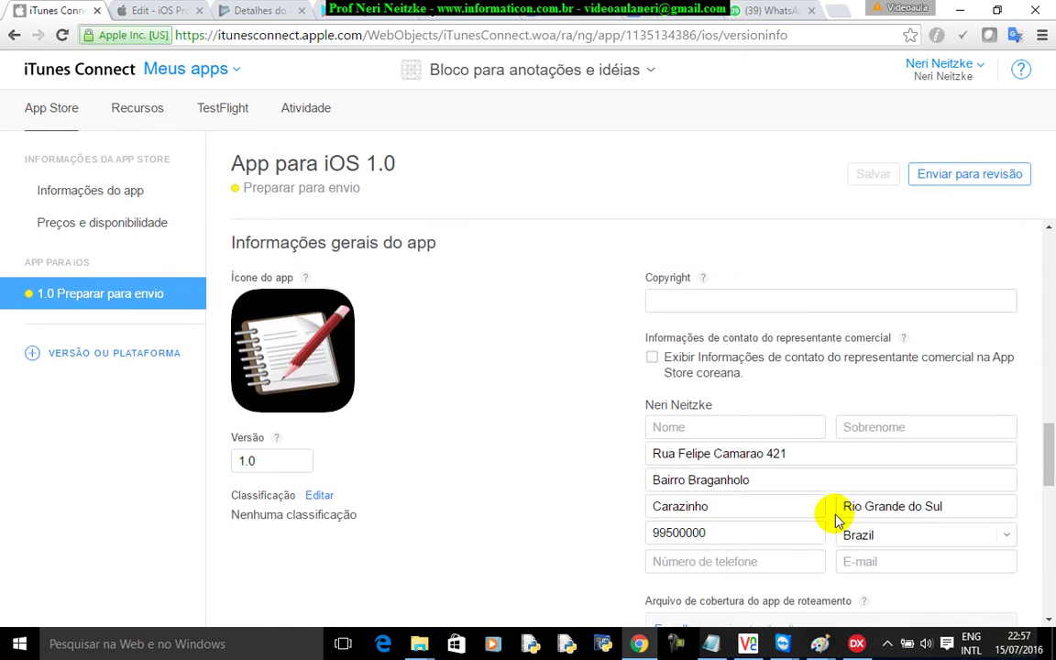
pyautogui.scroll(3, 836, 519)
pyautogui.scroll(1, 836, 519)
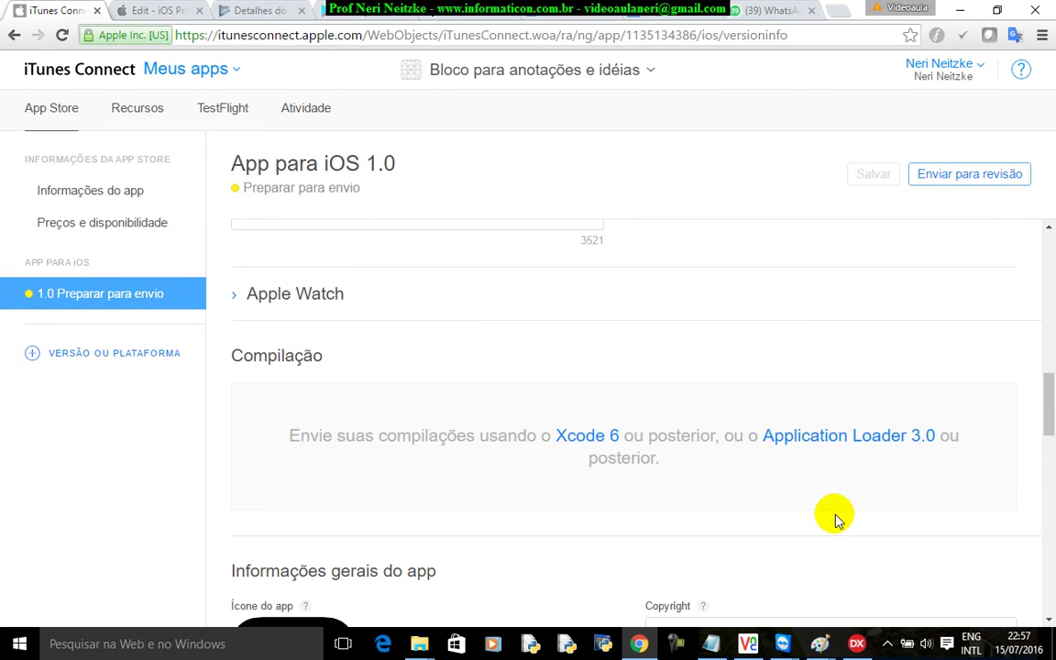
pyautogui.click(61, 35)
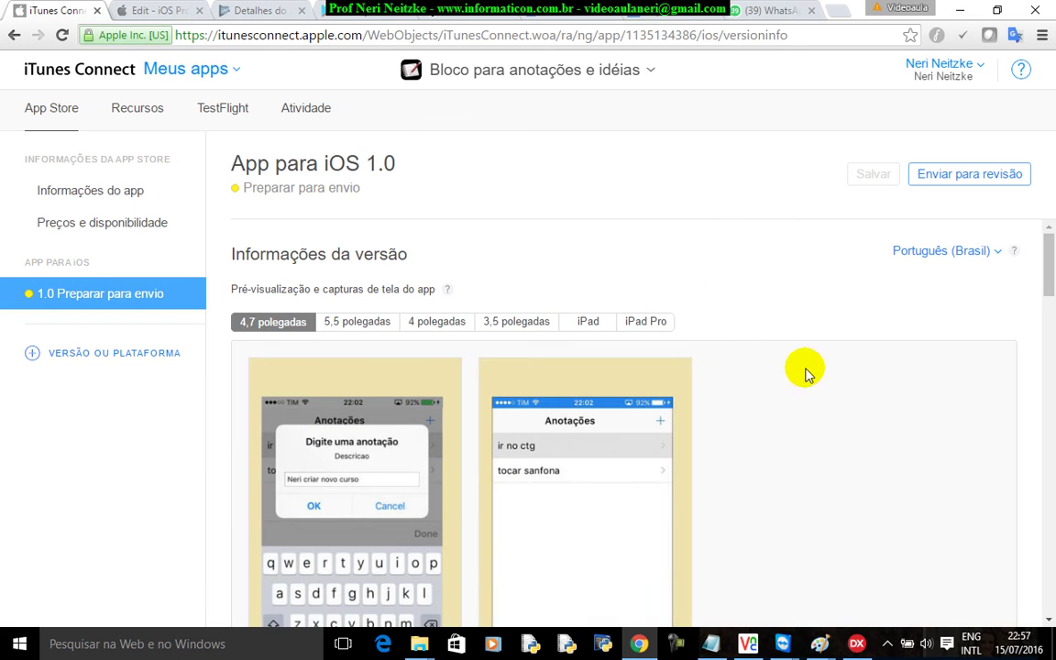
pyautogui.scroll(-12, 852, 390)
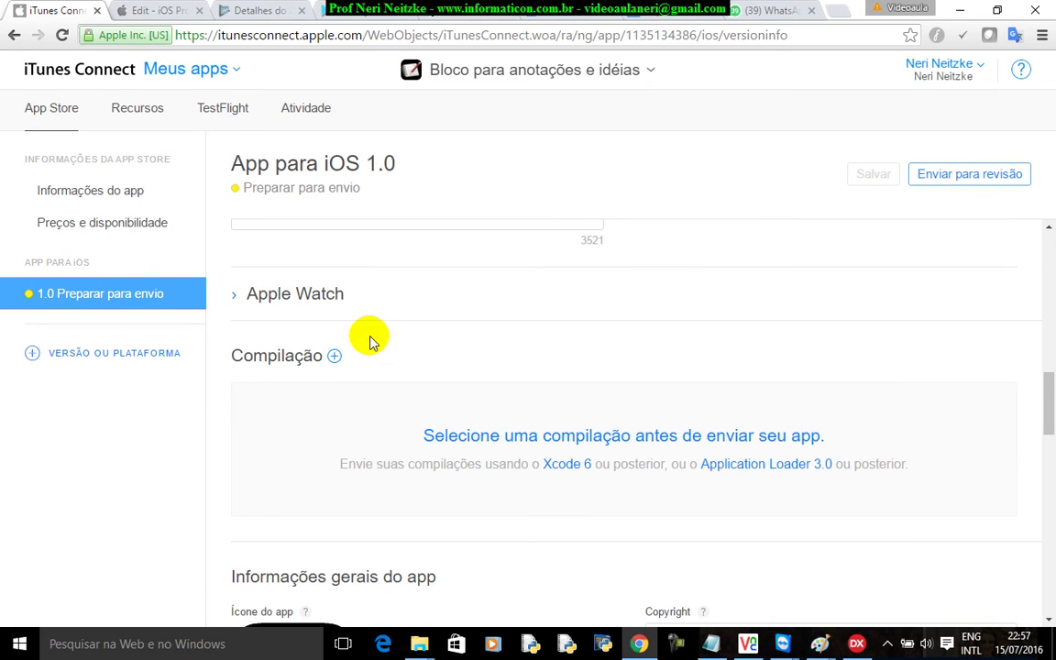
# - Attach build 1.0 (1.0.0.0) to the Compilação section and save the version
pyautogui.click(335, 358)
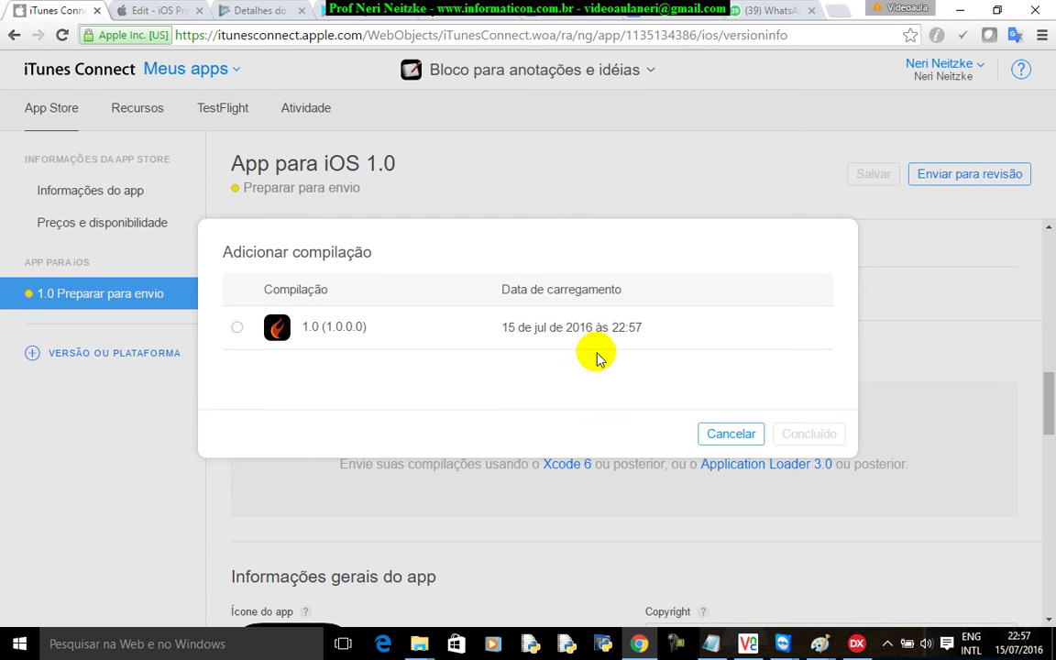
pyautogui.click(1015, 646)
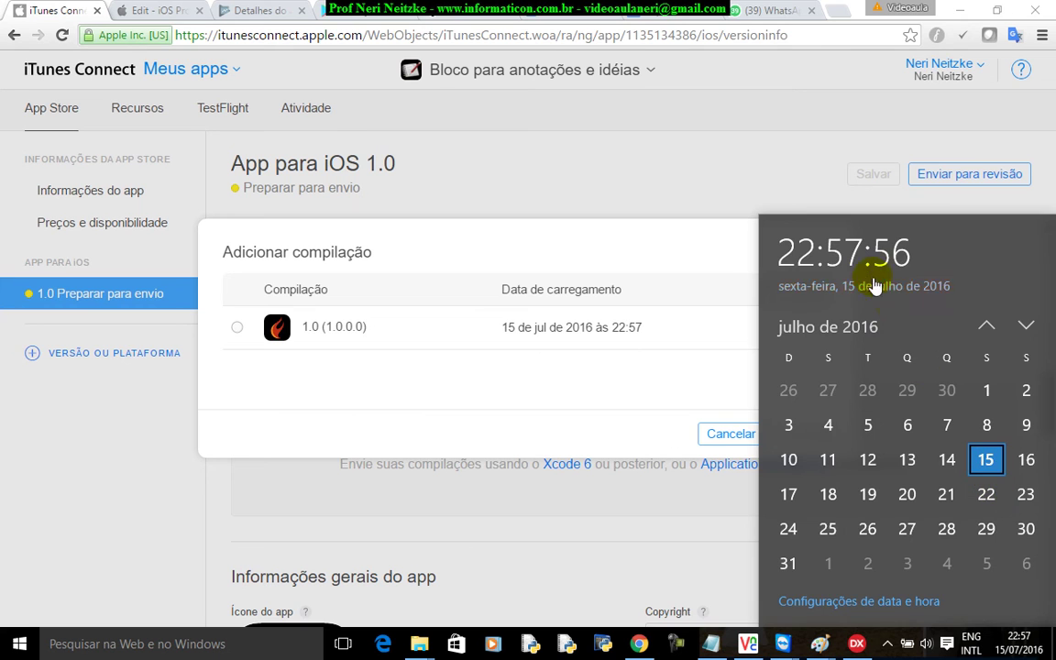
pyautogui.click(237, 327)
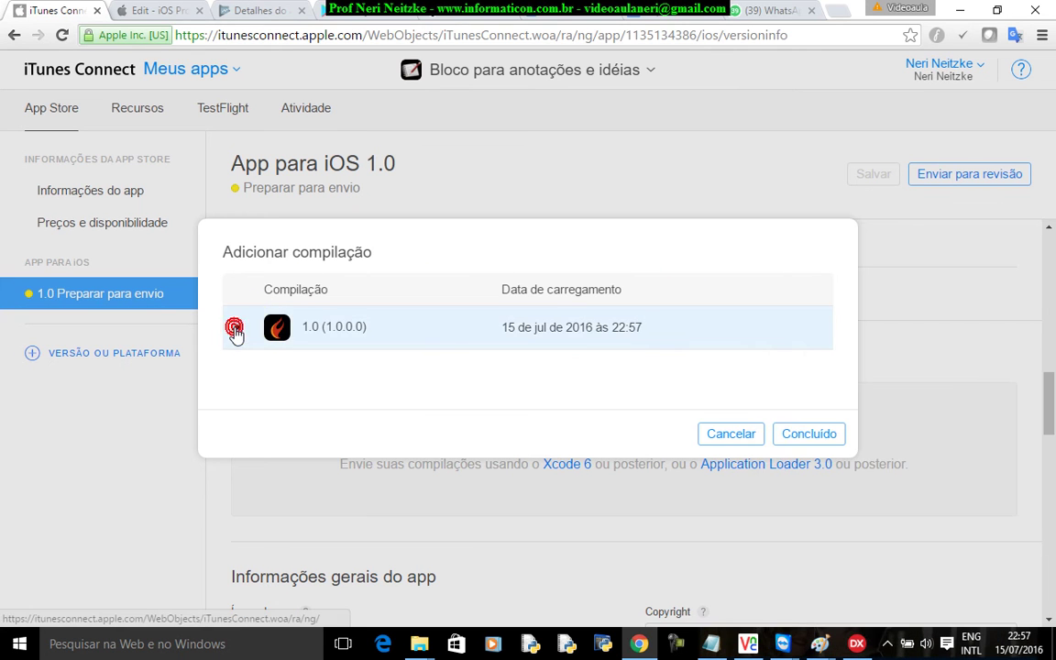
pyautogui.click(805, 437)
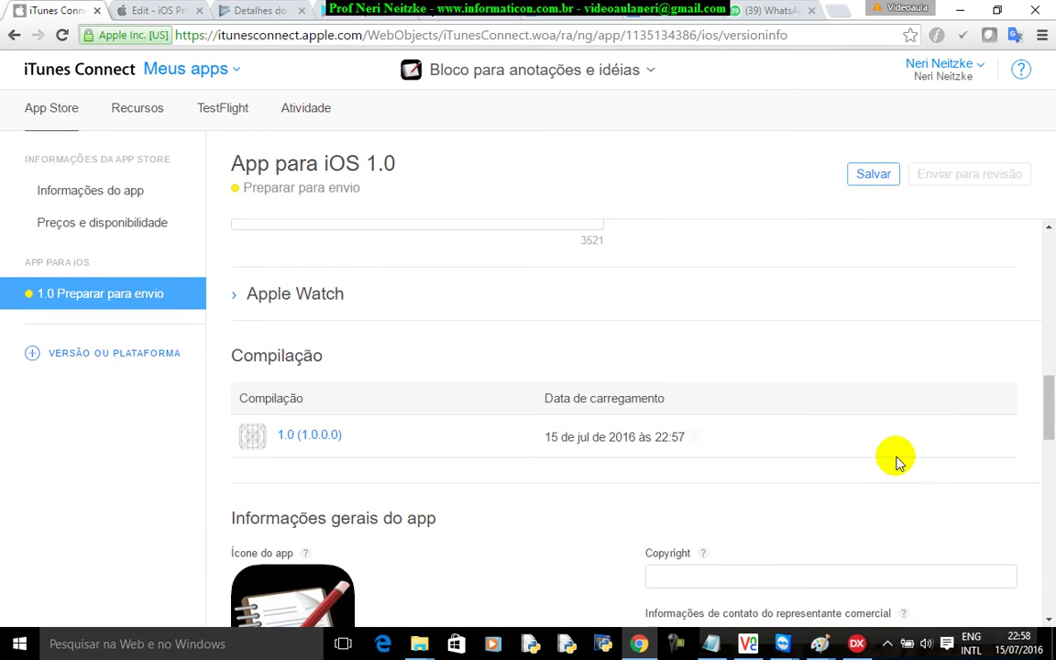
pyautogui.scroll(-3, 915, 471)
pyautogui.scroll(8, 1005, 469)
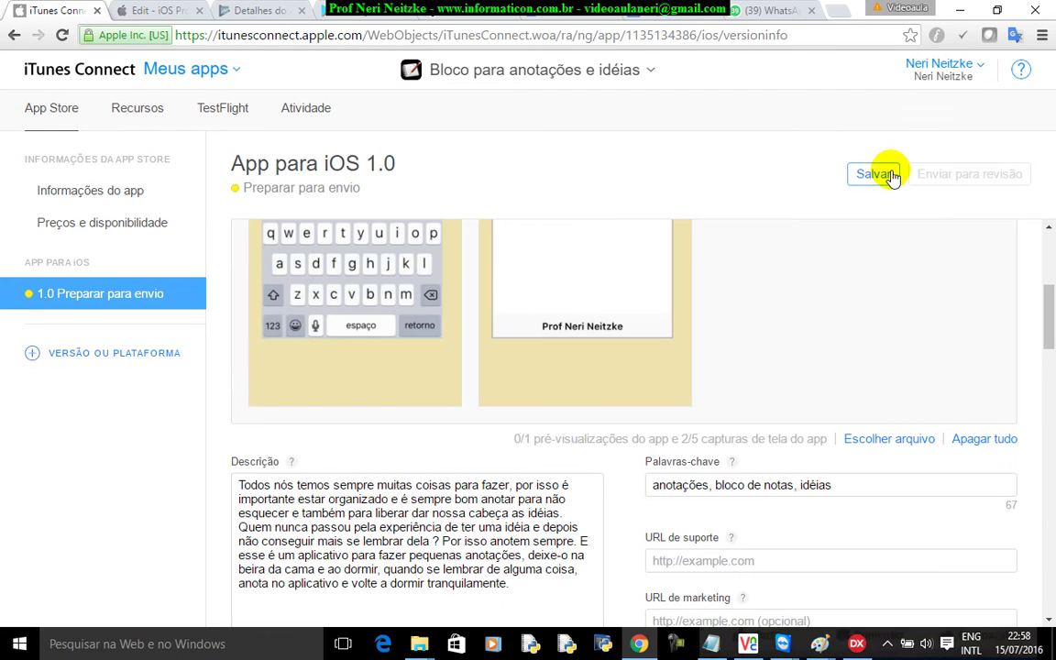
pyautogui.click(880, 177)
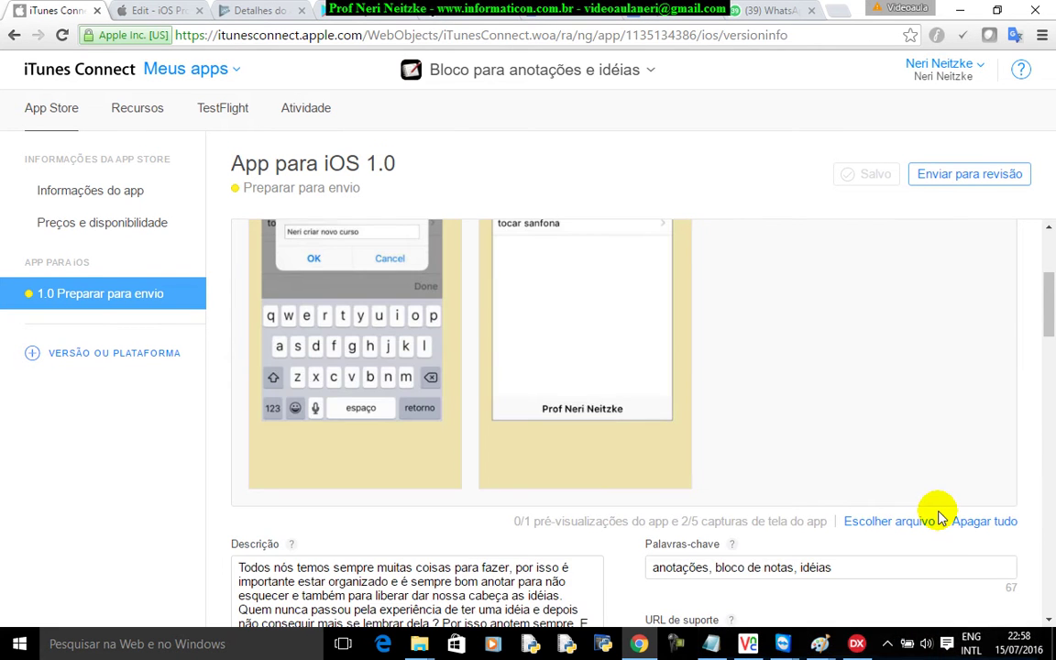
# - Check the 5,5 polegadas screenshots and send version 1.0 for review
pyautogui.scroll(3, 937, 518)
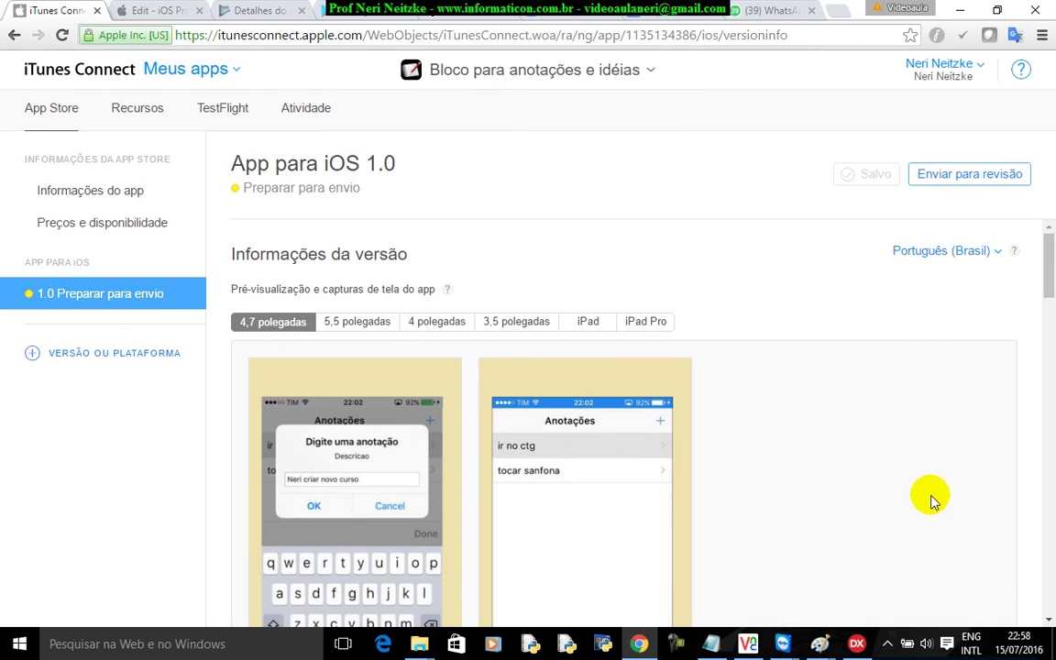
pyautogui.click(343, 321)
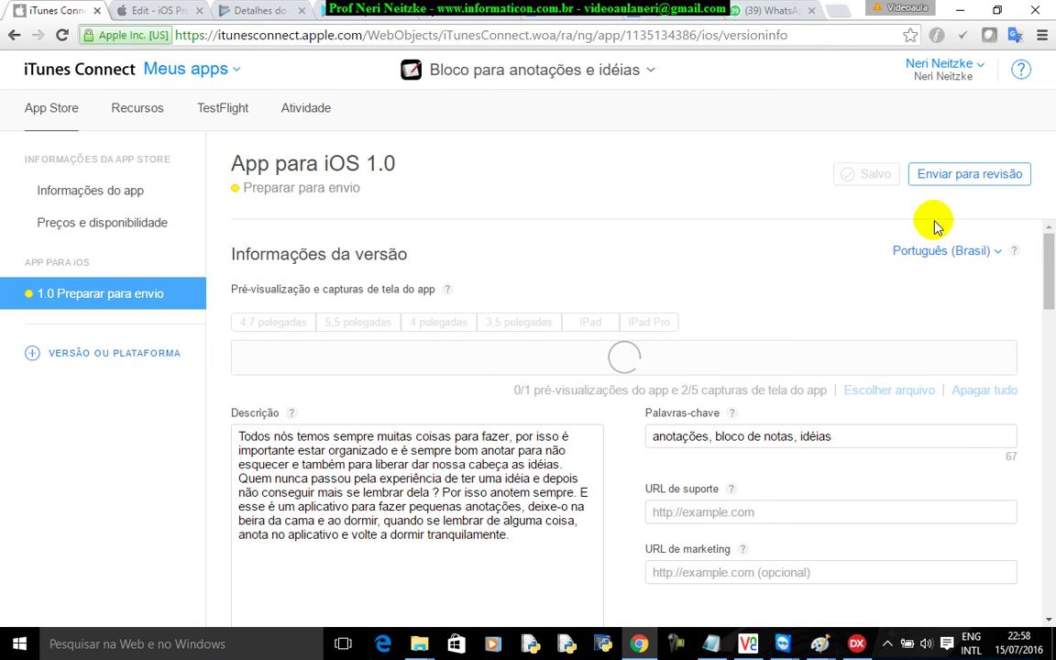
pyautogui.click(980, 176)
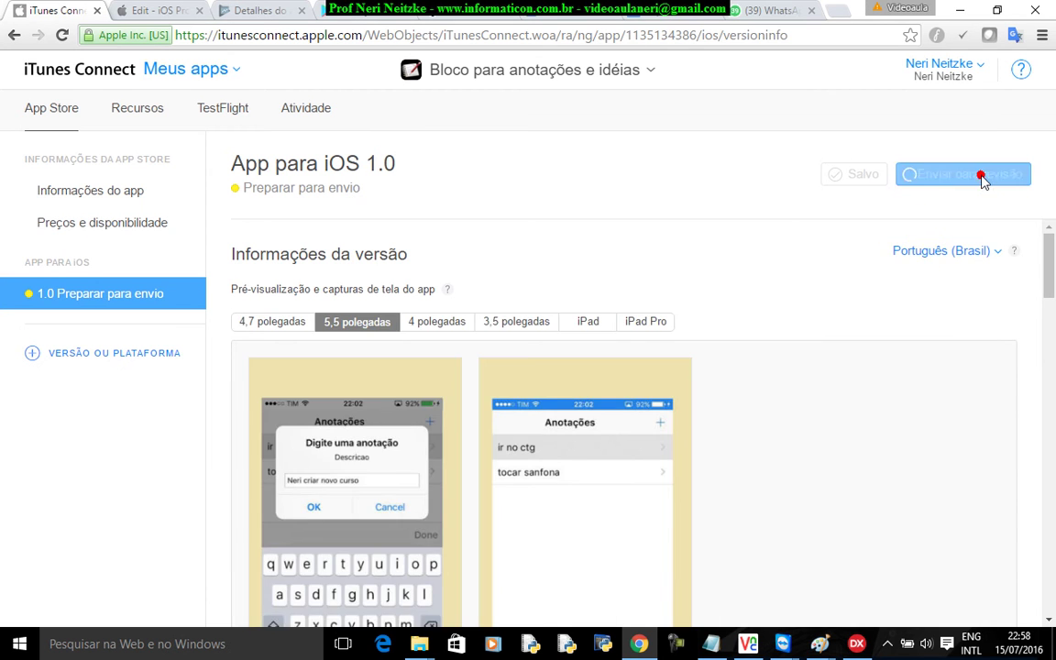